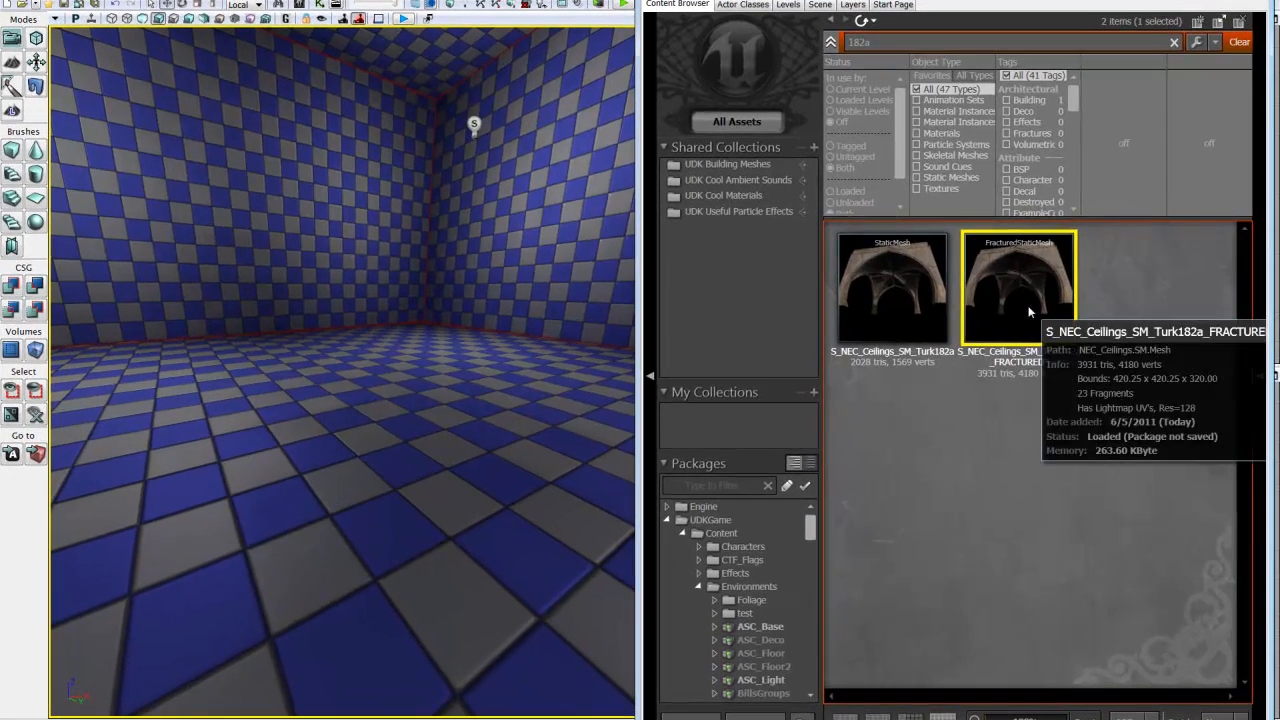
# Open the fractured mesh S_NEC_Ceilings_SM_Turk182a_FRACTURED and disable Use Simple Box Collision and Use Simple Line Collision
pyautogui.doubleClick(981, 320)
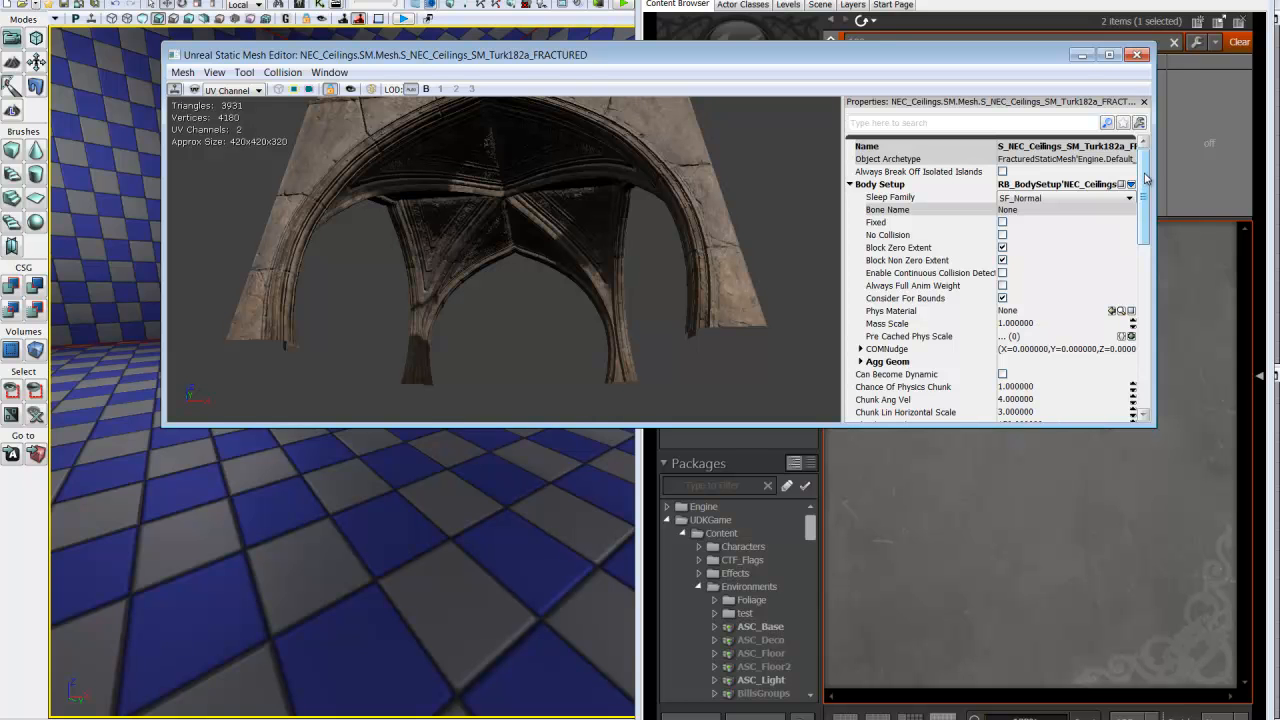
pyautogui.moveTo(1146, 178); pyautogui.dragTo(1146, 374)
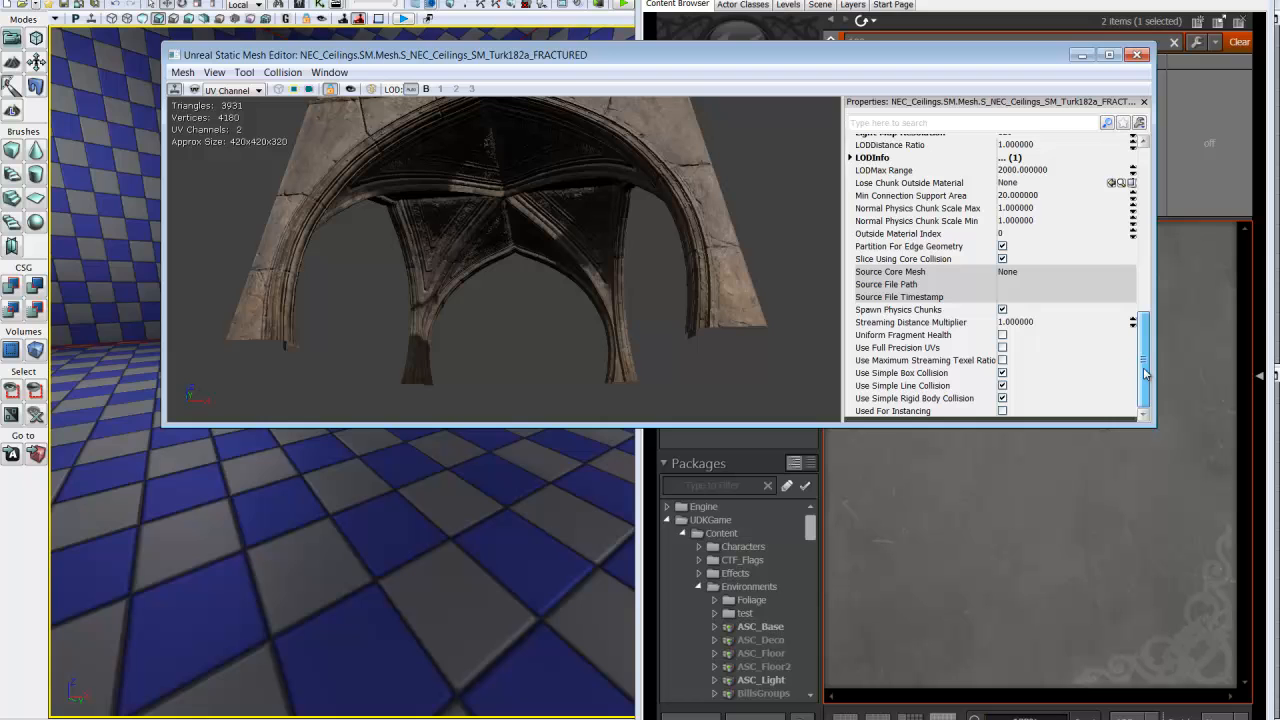
pyautogui.click(1003, 373)
pyautogui.click(1002, 386)
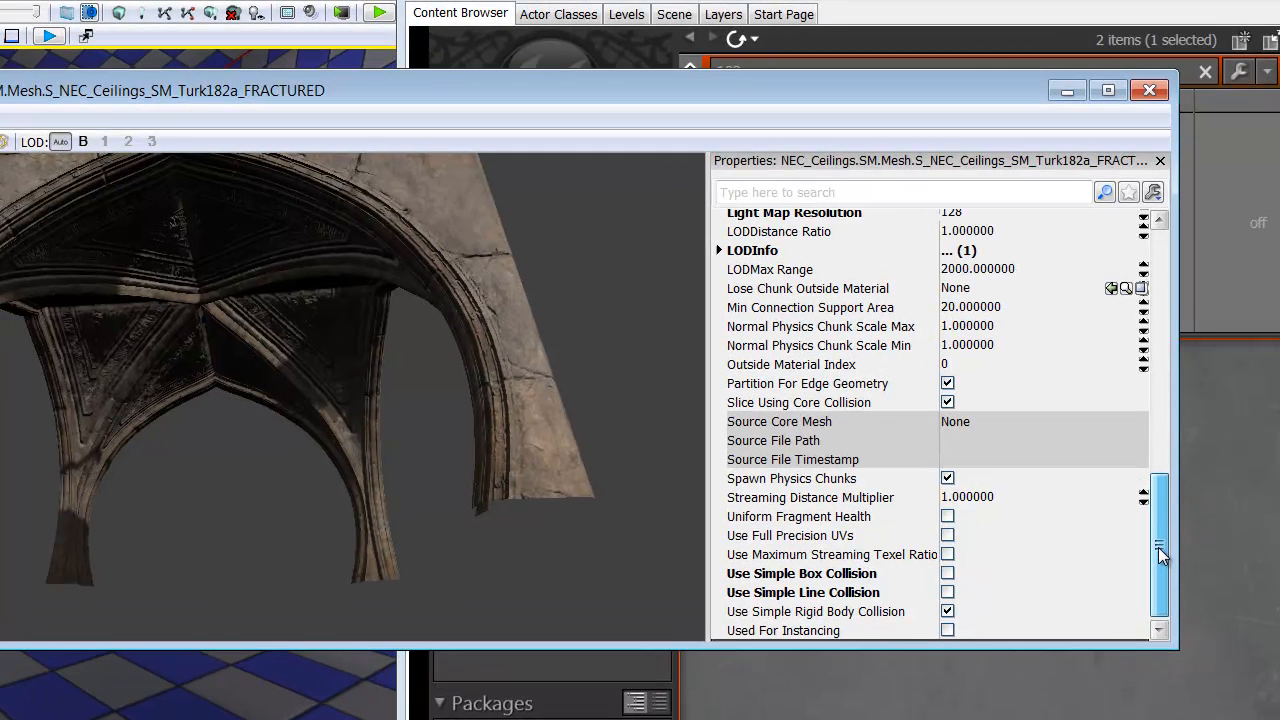
# Expand LODInfo [0] down to Elements [0] and [1] to expose their collision, shadow and material settings
pyautogui.moveTo(1158, 547); pyautogui.dragTo(1184, 446)
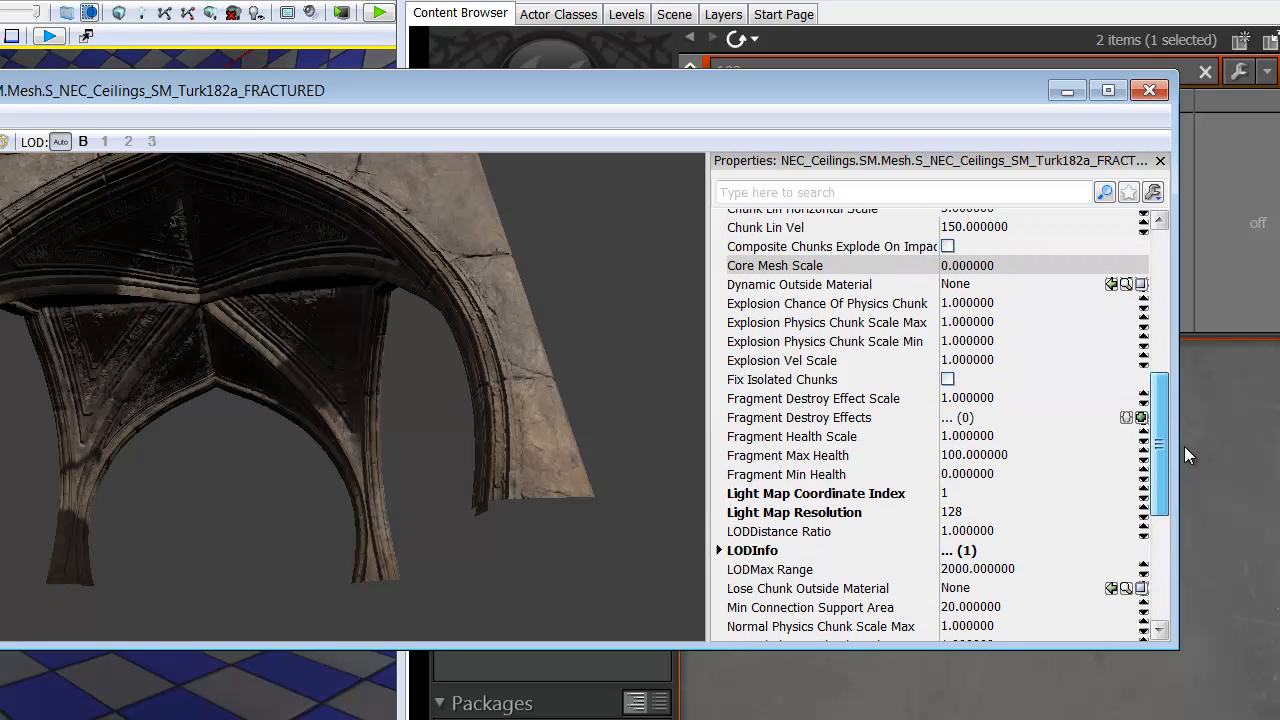
pyautogui.click(719, 551)
pyautogui.scroll(-1, 805, 560)
pyautogui.click(735, 529)
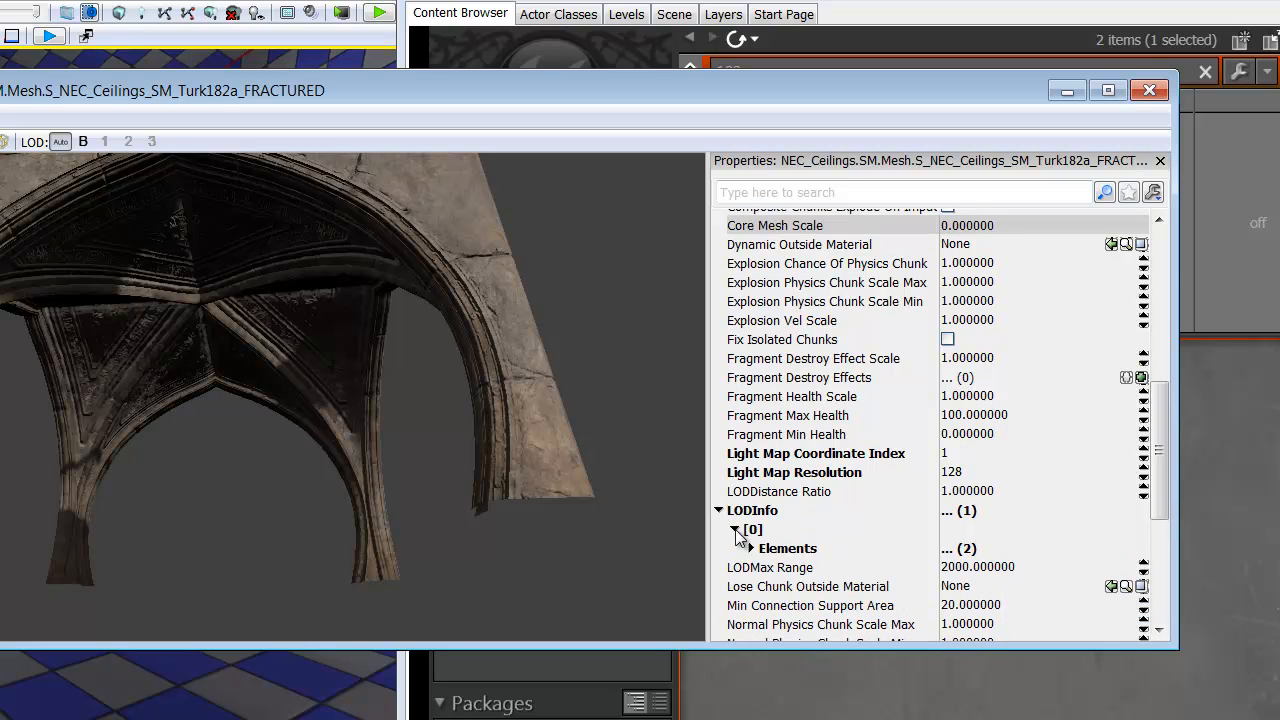
pyautogui.scroll(-1, 737, 537)
pyautogui.click(751, 528)
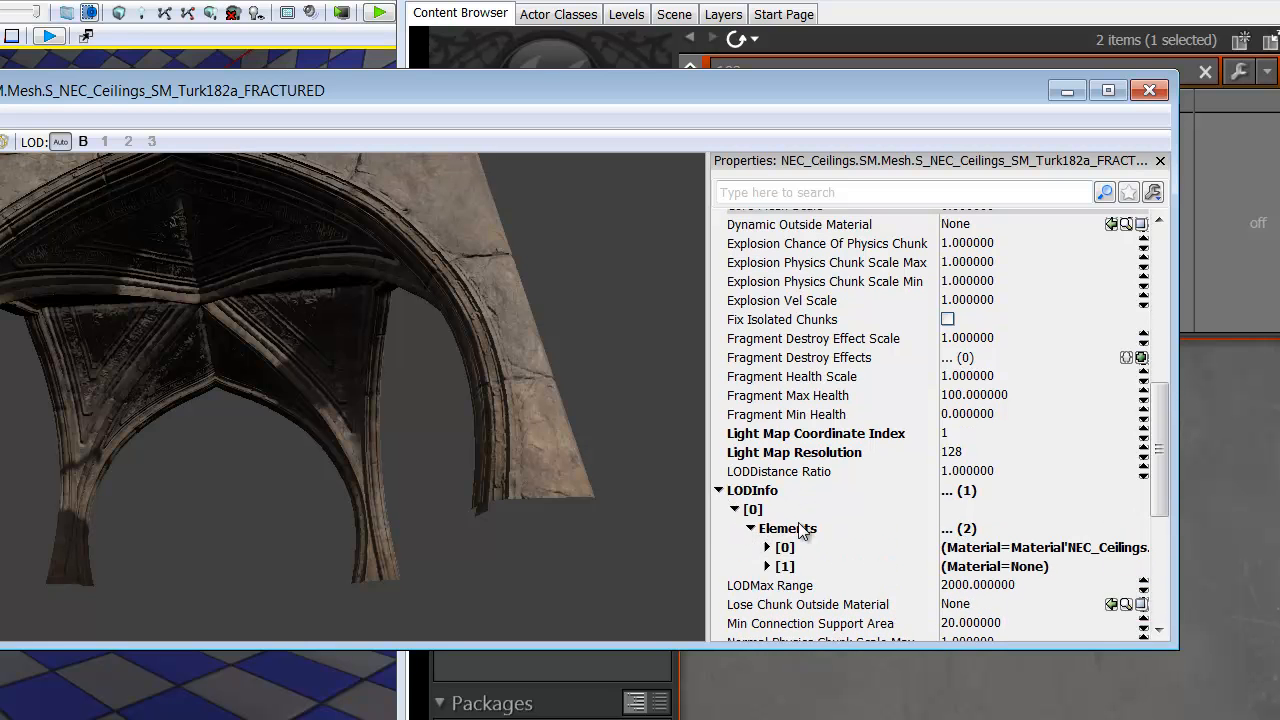
pyautogui.scroll(-1, 801, 530)
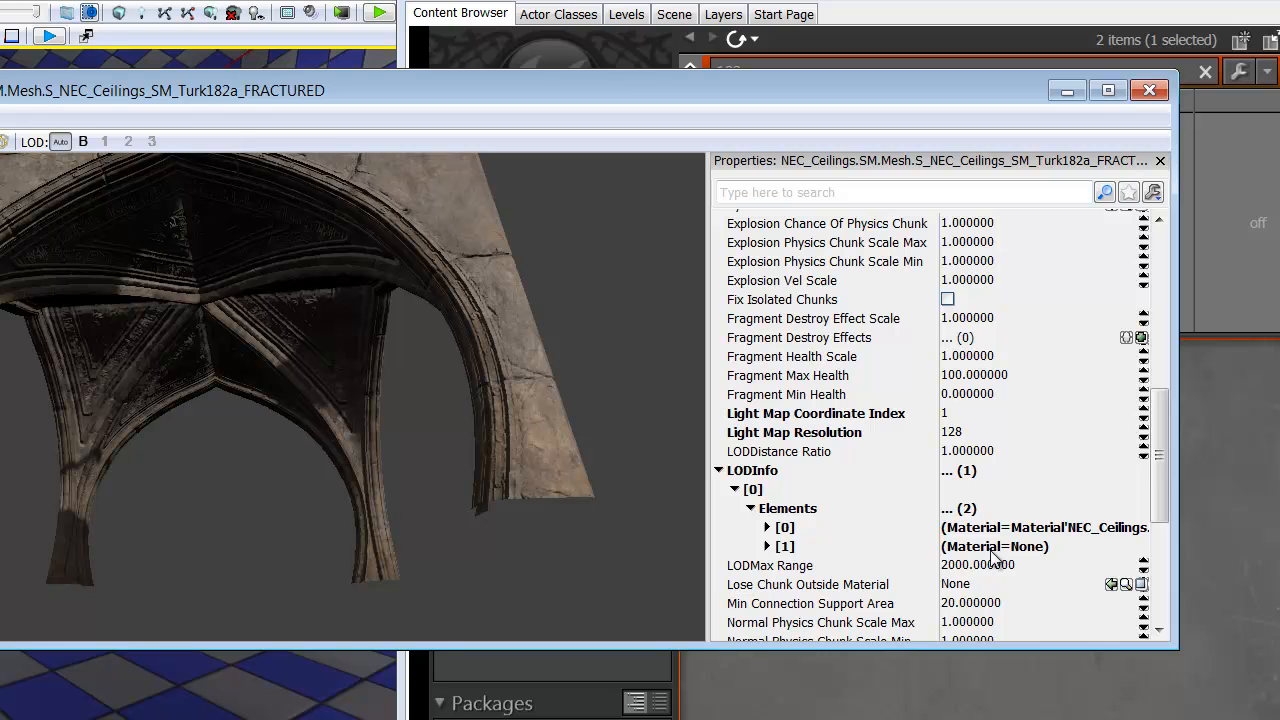
pyautogui.click(767, 528)
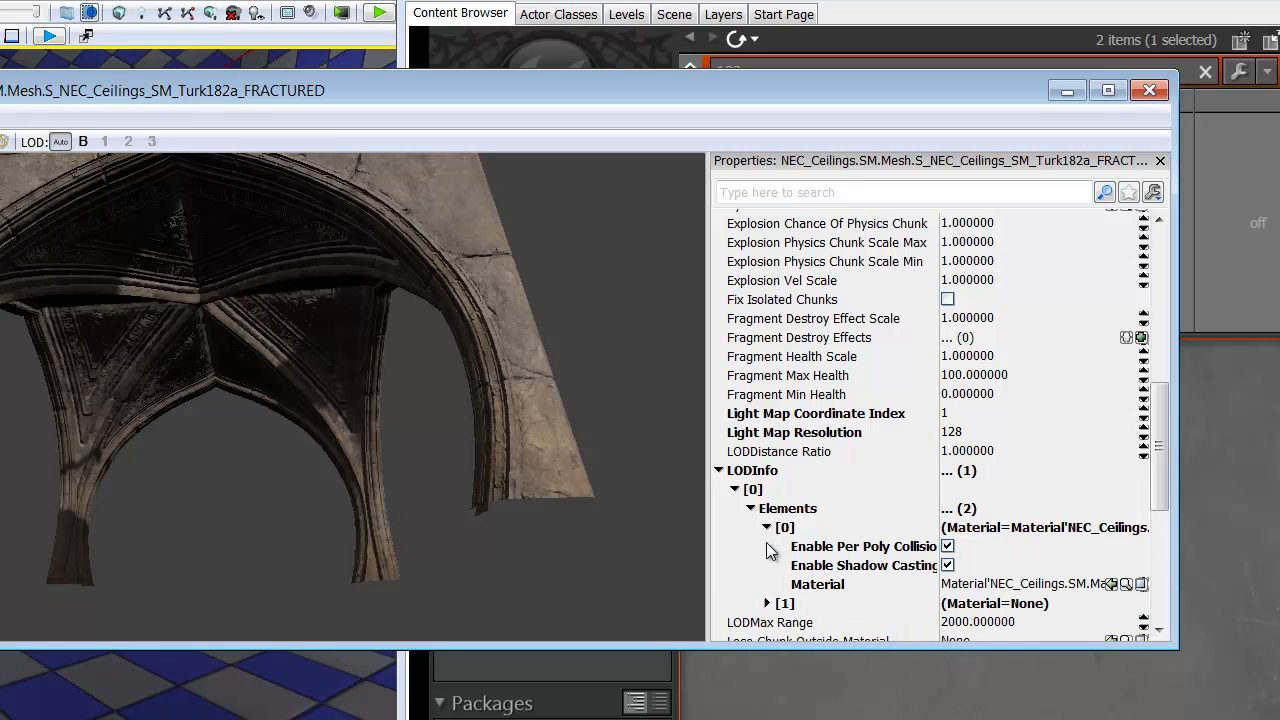
pyautogui.click(767, 603)
pyautogui.scroll(-1, 850, 565)
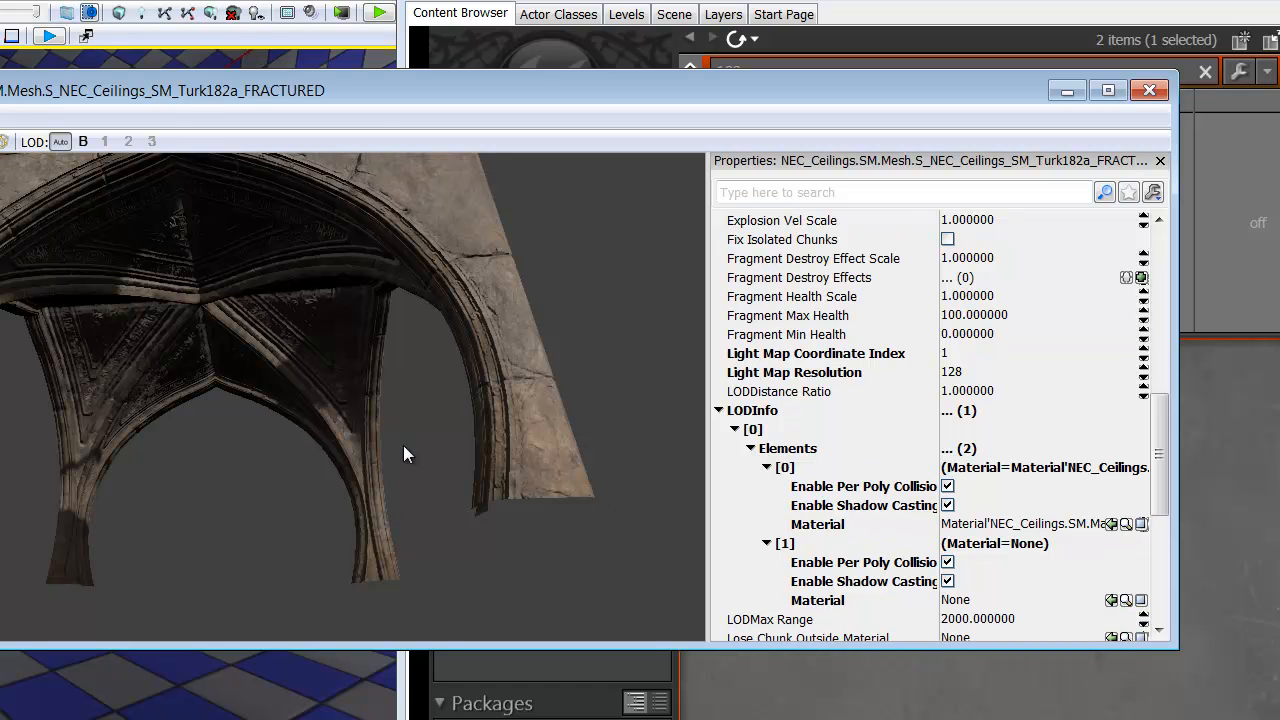
# Copy the NEC_Ceilings material path from Element [0] and assign it as the material of Element [1]
pyautogui.moveTo(503, 348); pyautogui.dragTo(291, 371)
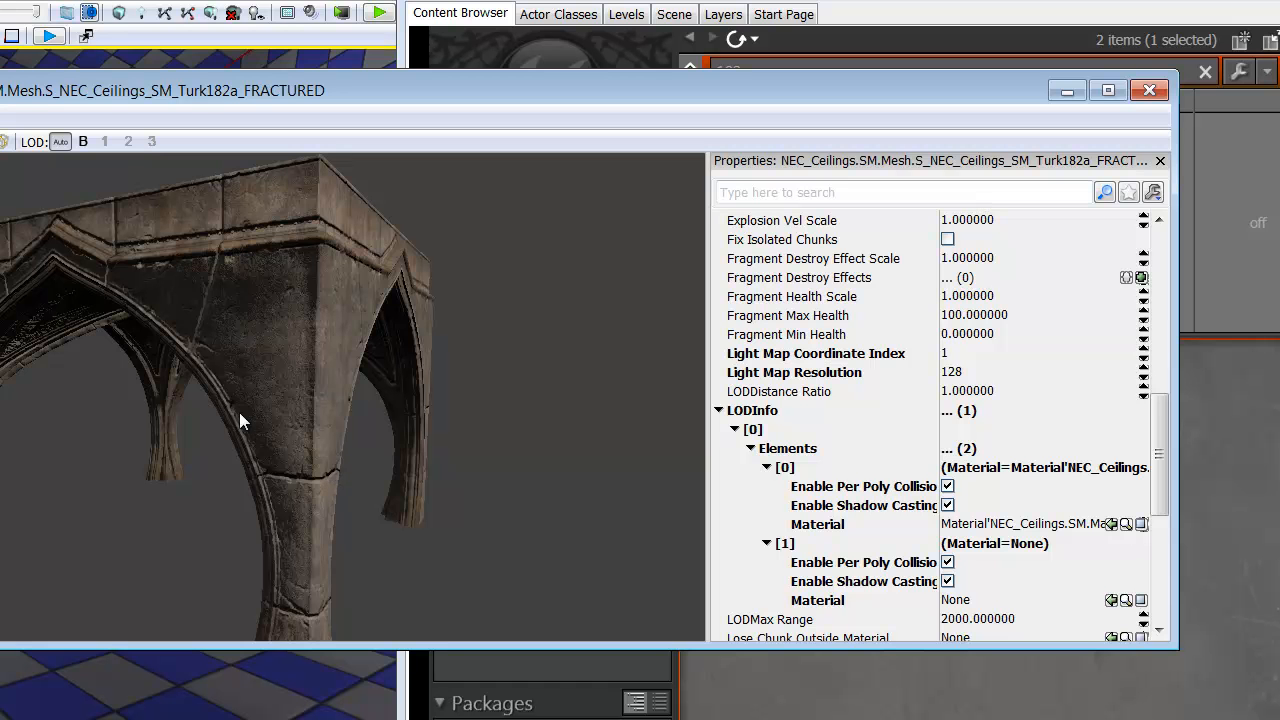
pyautogui.moveTo(274, 409); pyautogui.dragTo(306, 340)
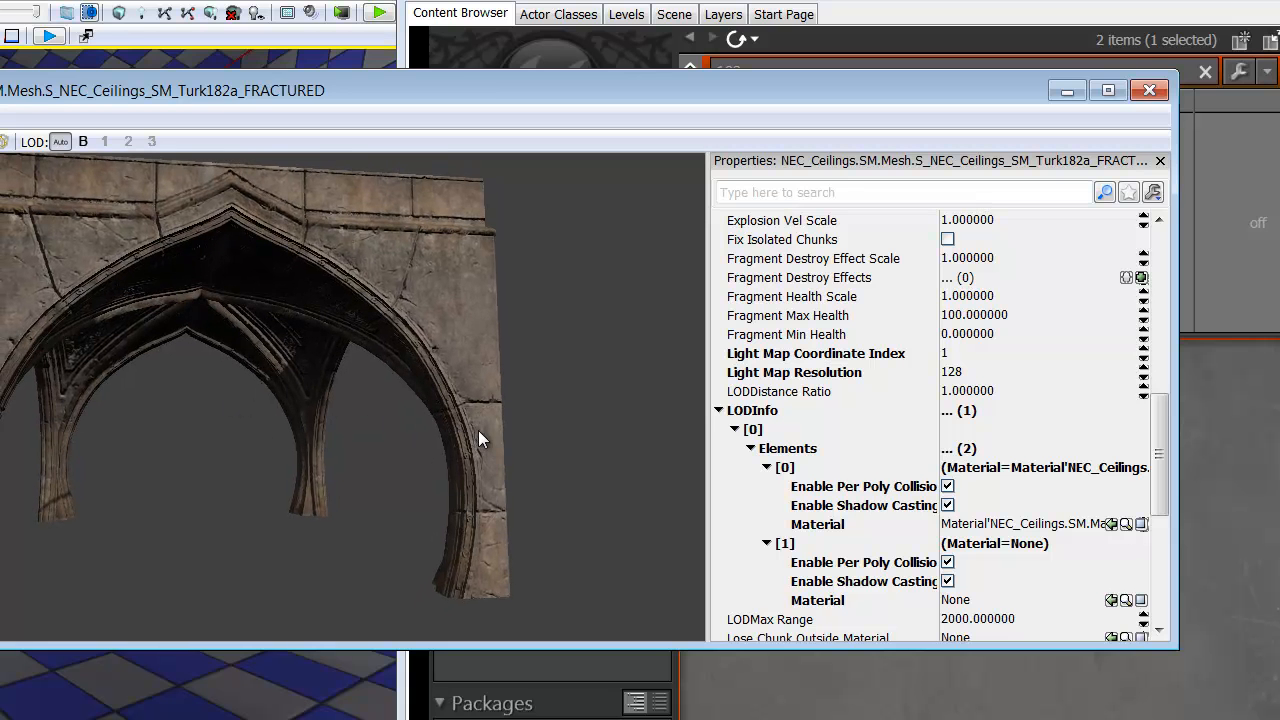
pyautogui.moveTo(191, 453); pyautogui.dragTo(305, 483)
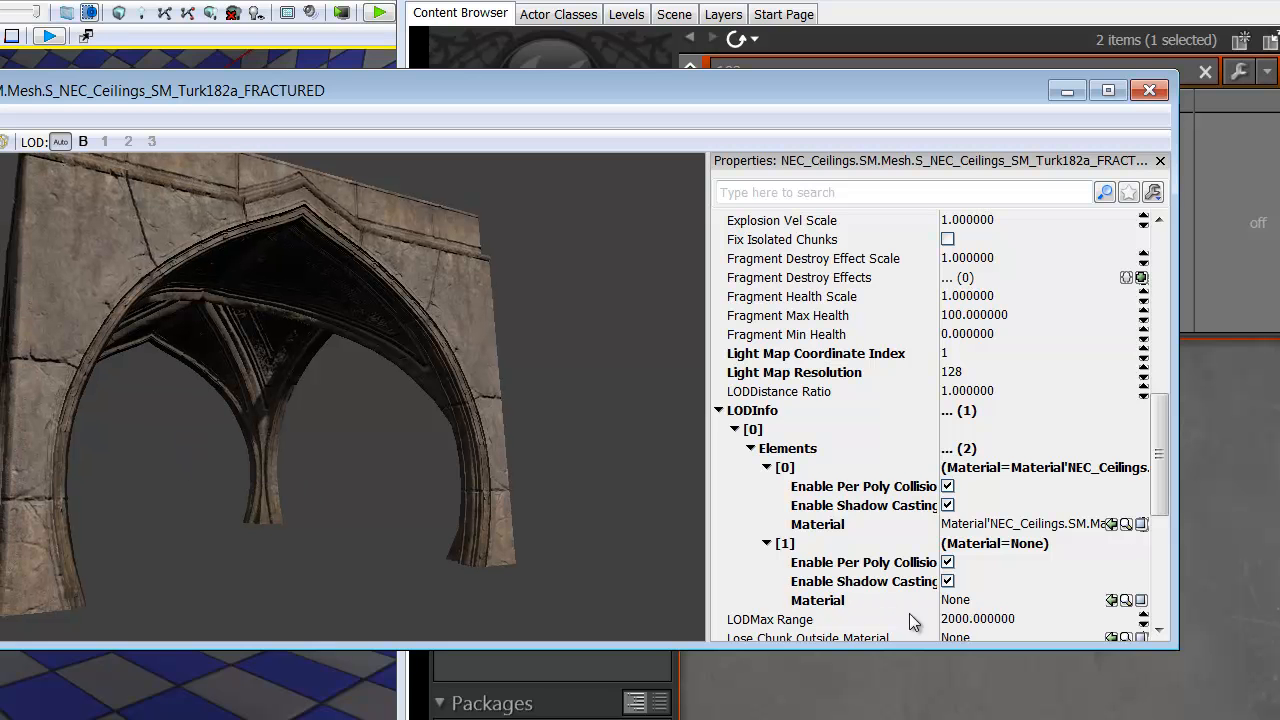
pyautogui.moveTo(481, 427); pyautogui.dragTo(410, 430)
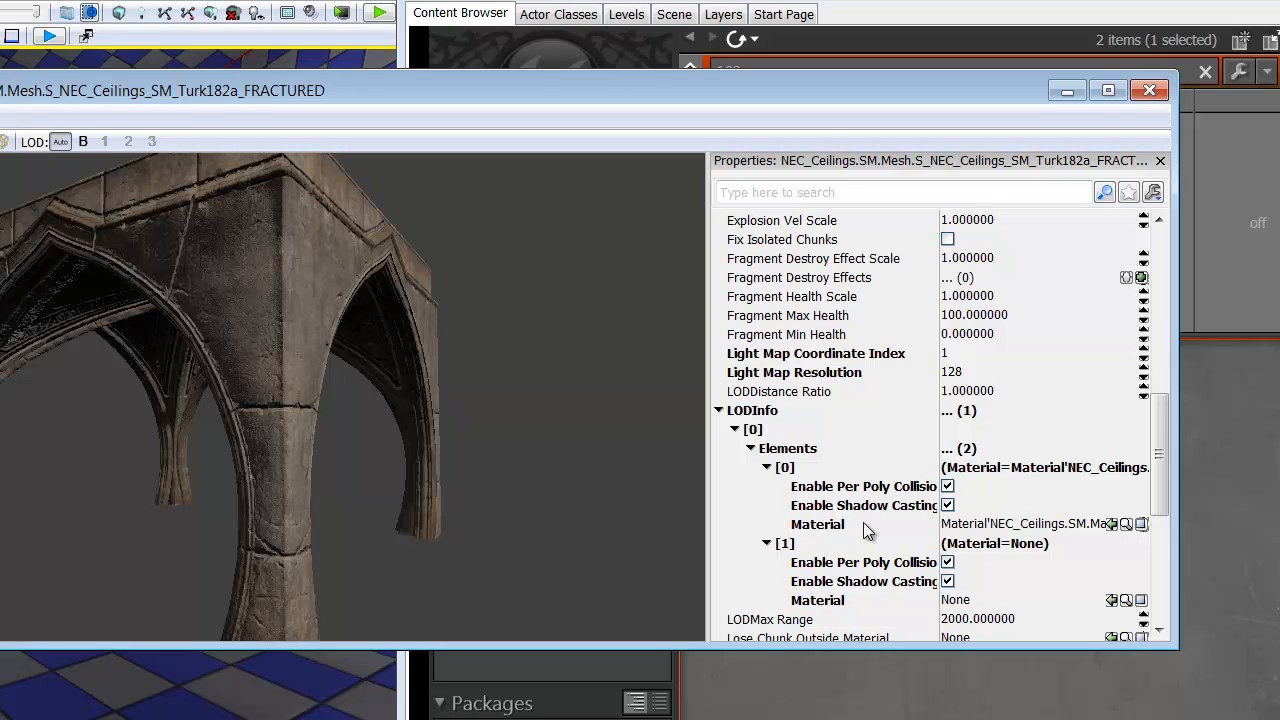
pyautogui.click(1048, 528)
pyautogui.rightClick(1010, 526)
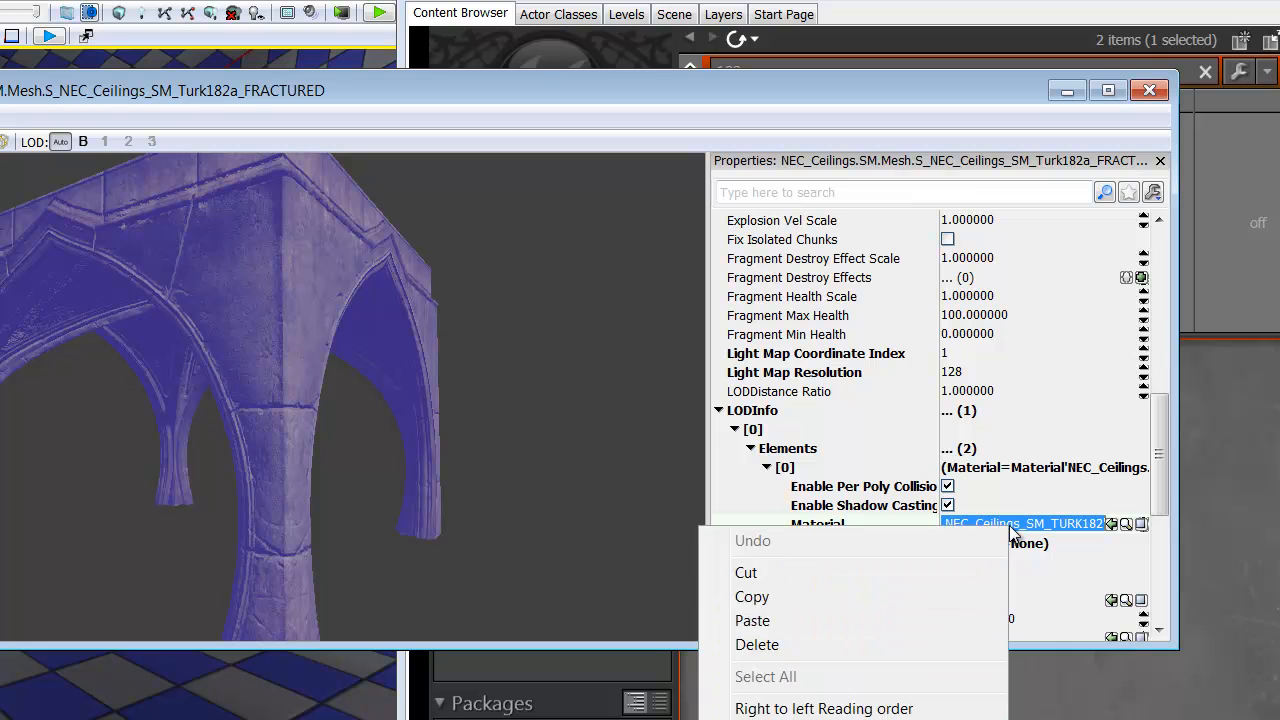
pyautogui.click(910, 597)
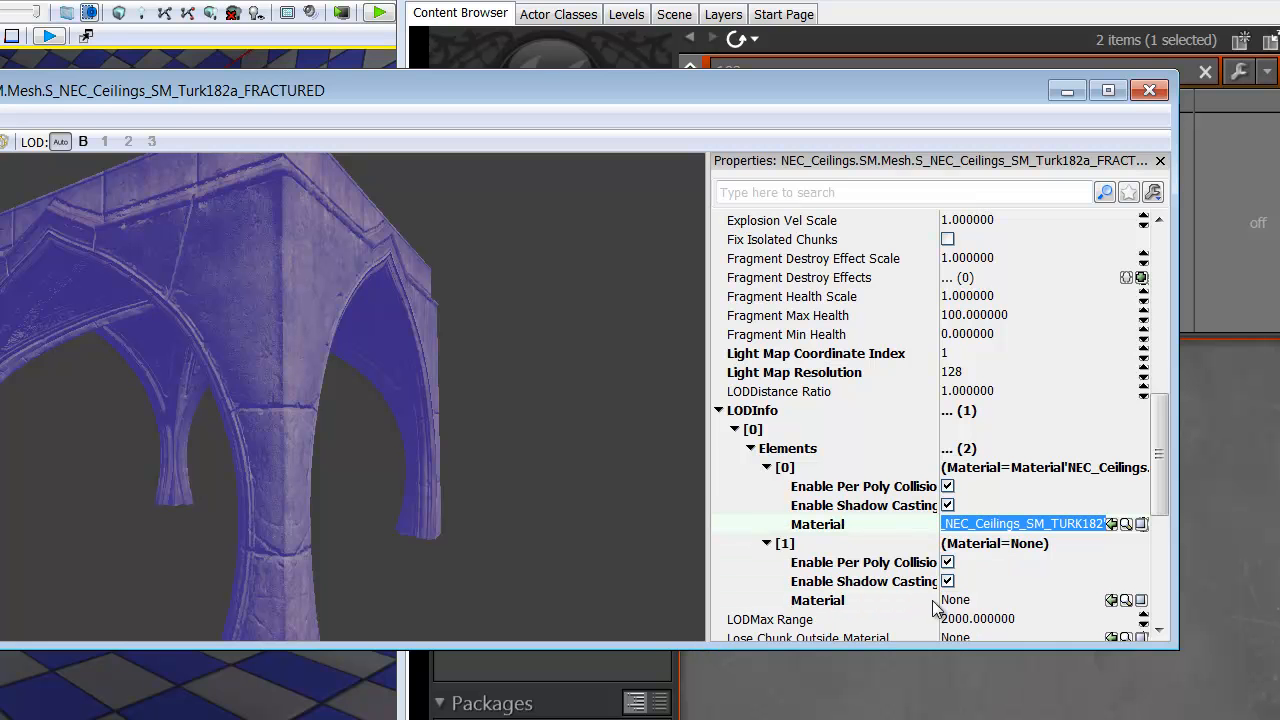
pyautogui.click(989, 602)
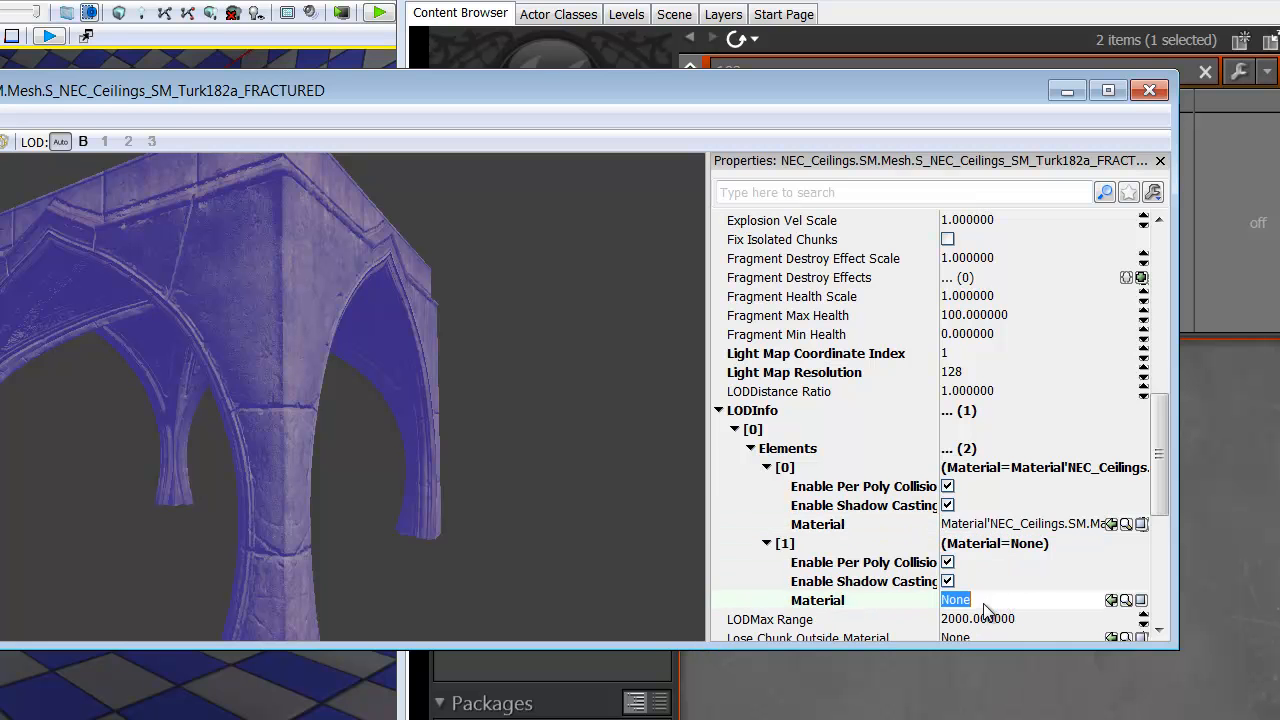
pyautogui.rightClick(988, 601)
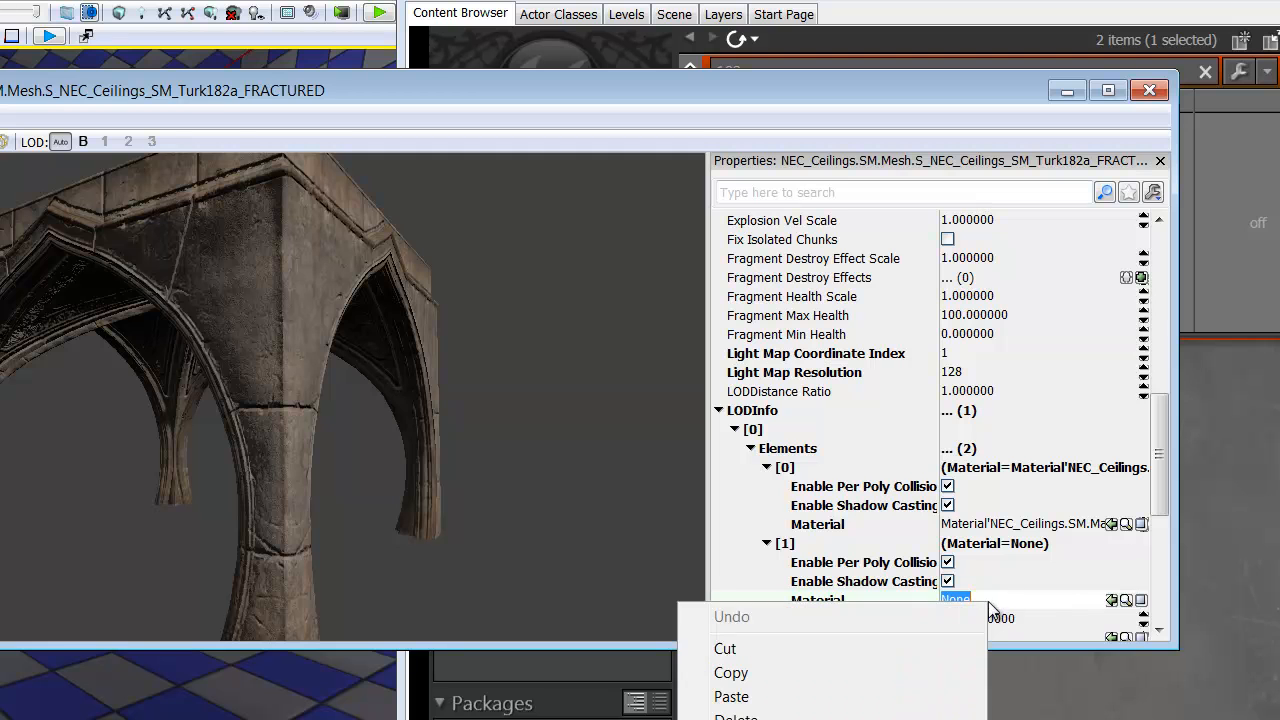
pyautogui.click(884, 697)
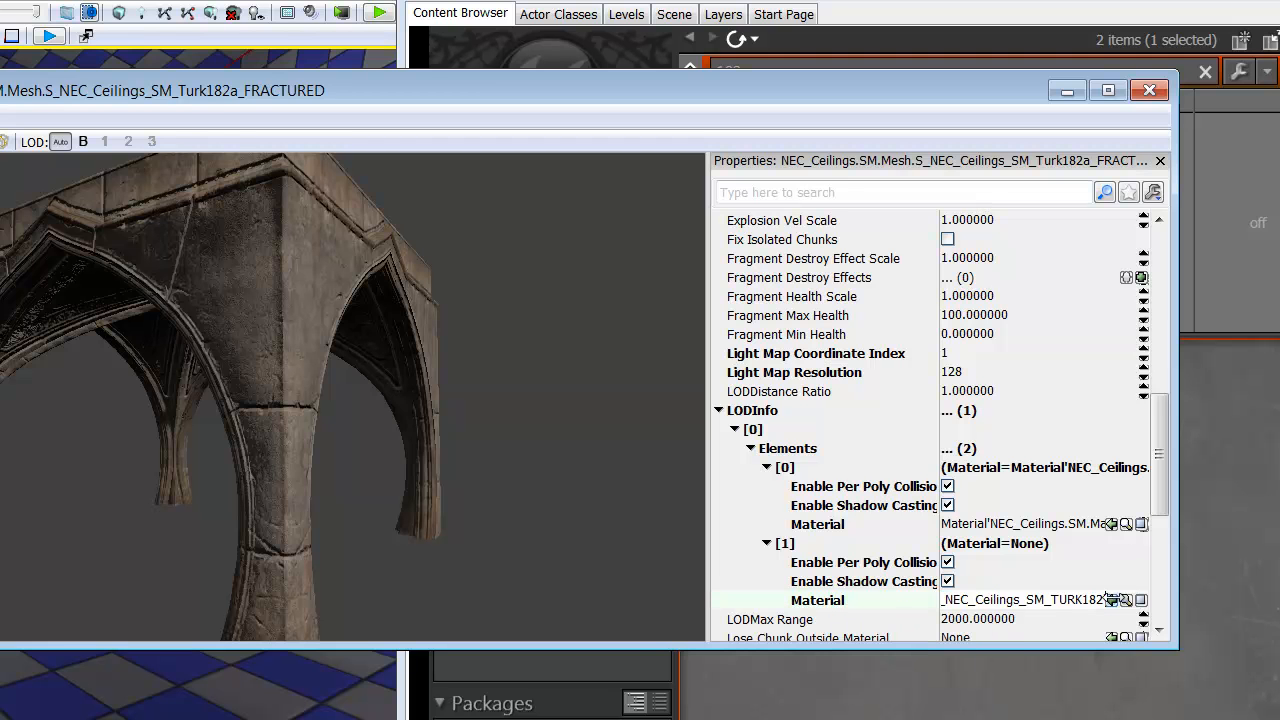
pyautogui.click(884, 564)
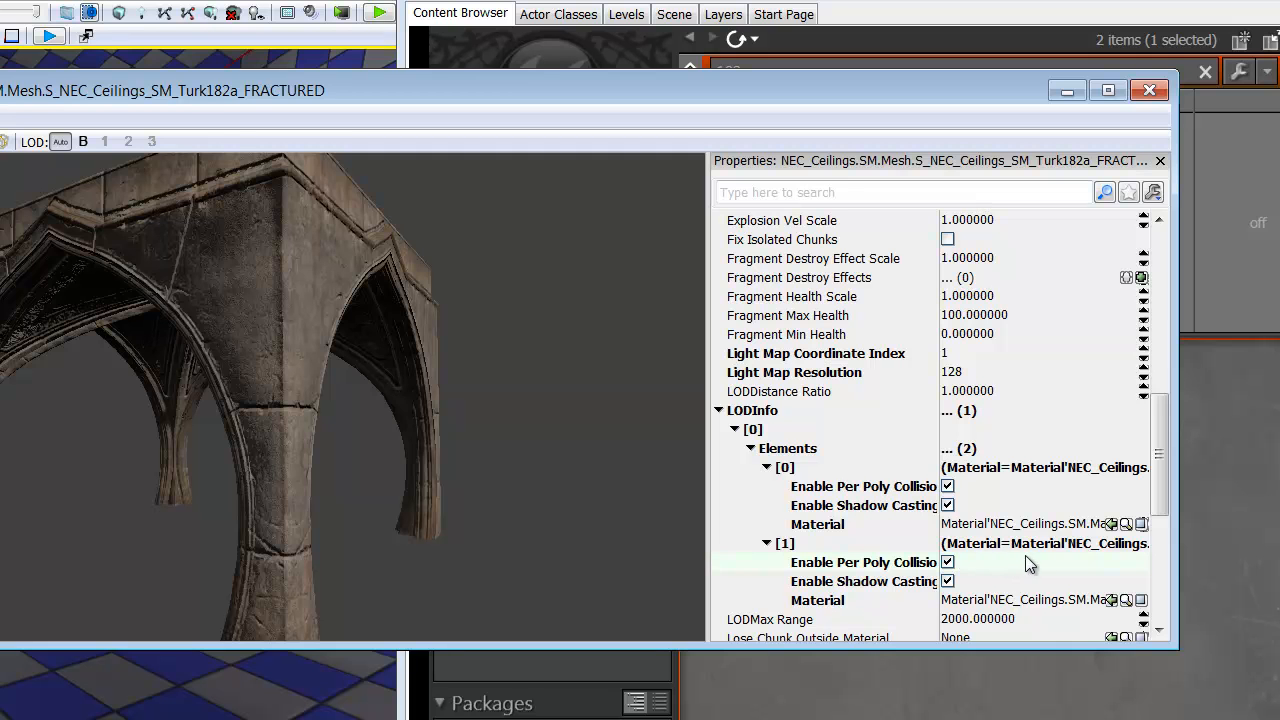
# Collapse the LODInfo settings, close the mesh editor and save the modified package
pyautogui.click(767, 545)
pyautogui.click(764, 468)
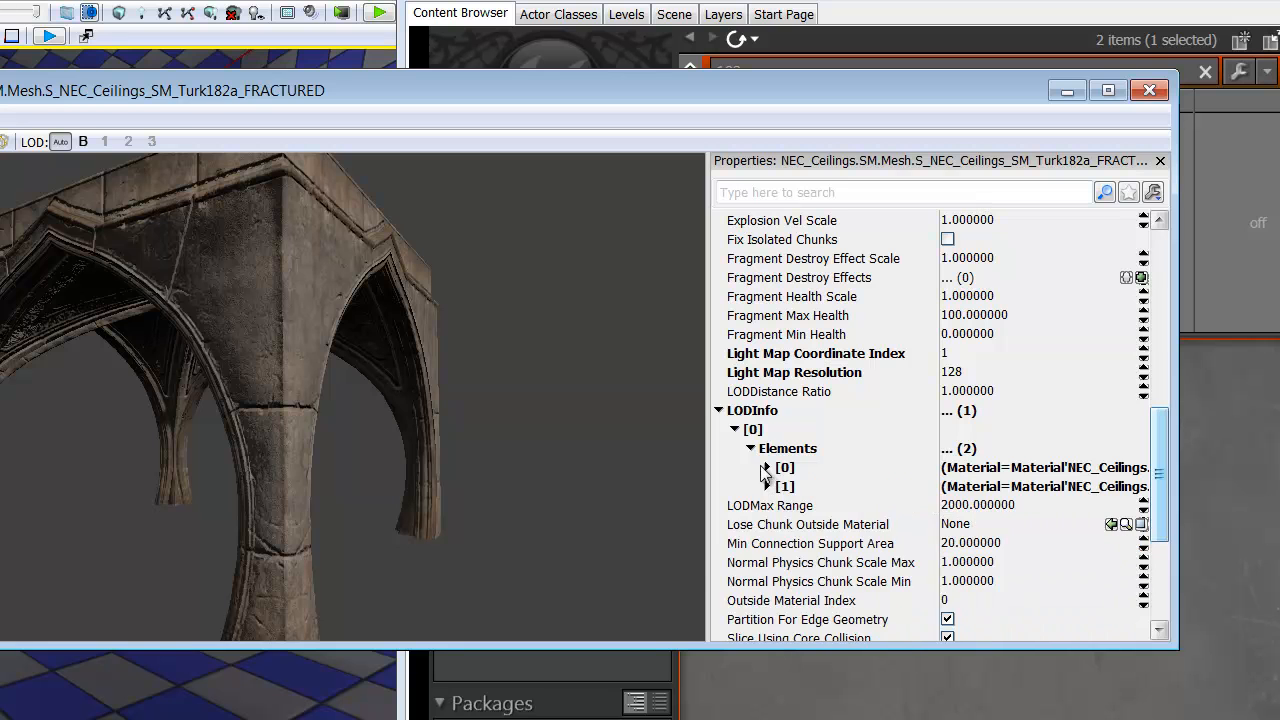
pyautogui.click(751, 448)
pyautogui.click(735, 429)
pyautogui.click(719, 410)
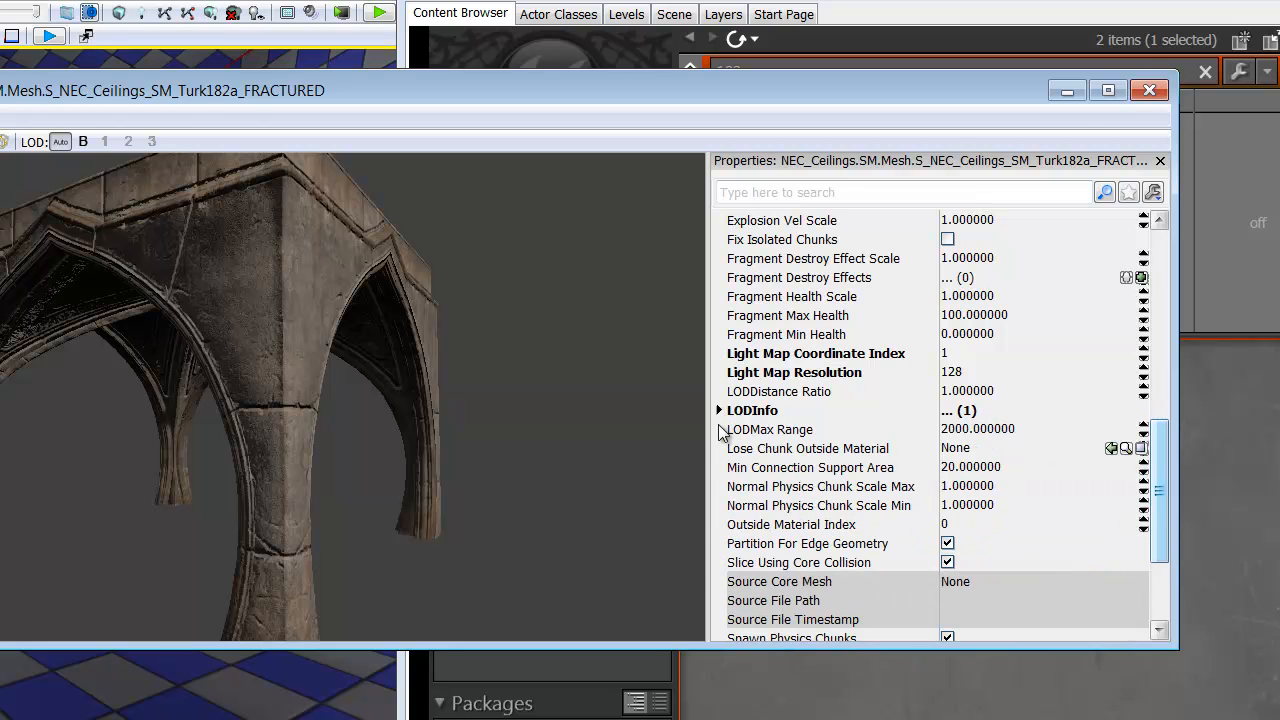
pyautogui.click(1147, 91)
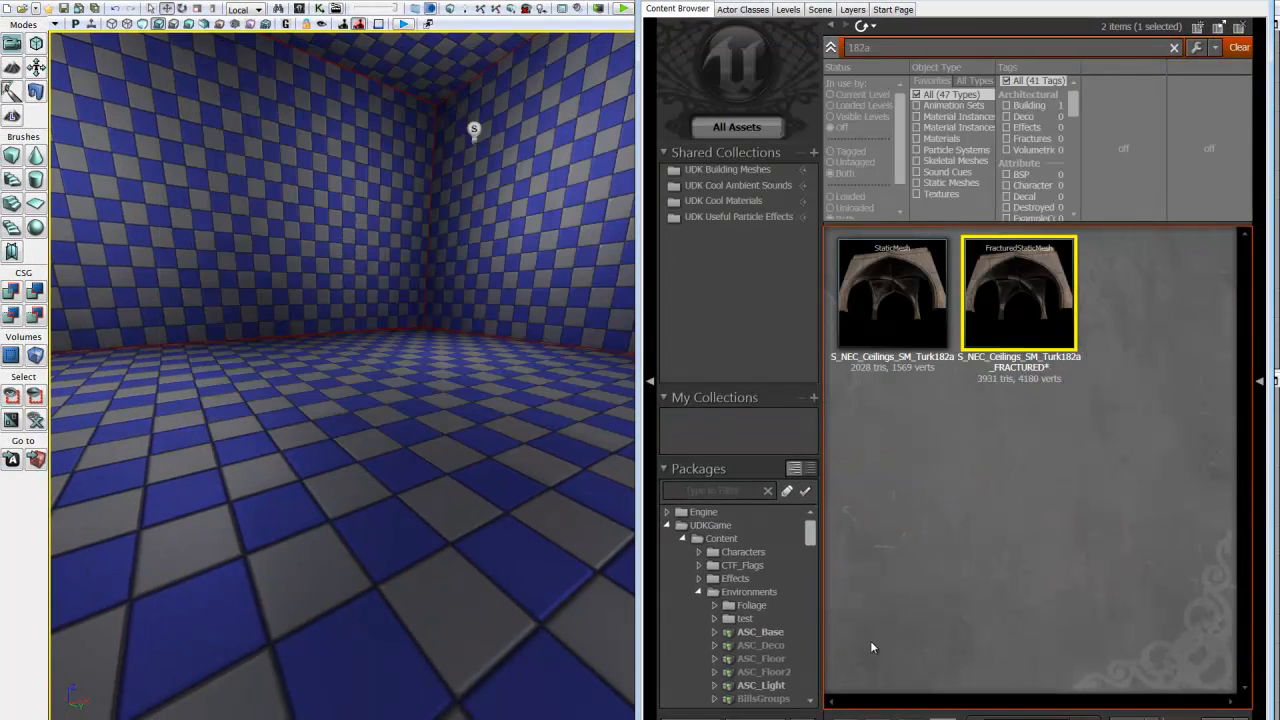
pyautogui.hotkey('ctrl', 's')
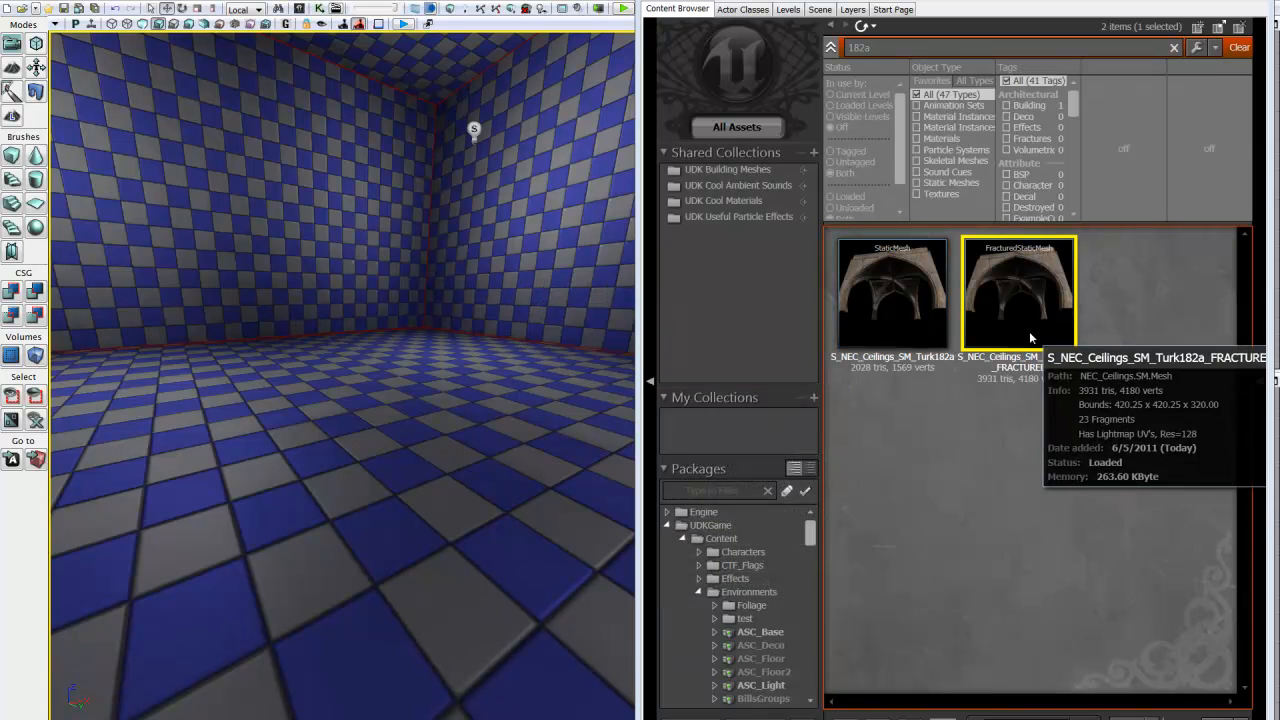
# Add S_NEC_Ceilings_SM_Turk182a_FRACTURED as a FracturedStaticMesh on the checkered floor and build the level's lighting
pyautogui.moveTo(1045, 332)
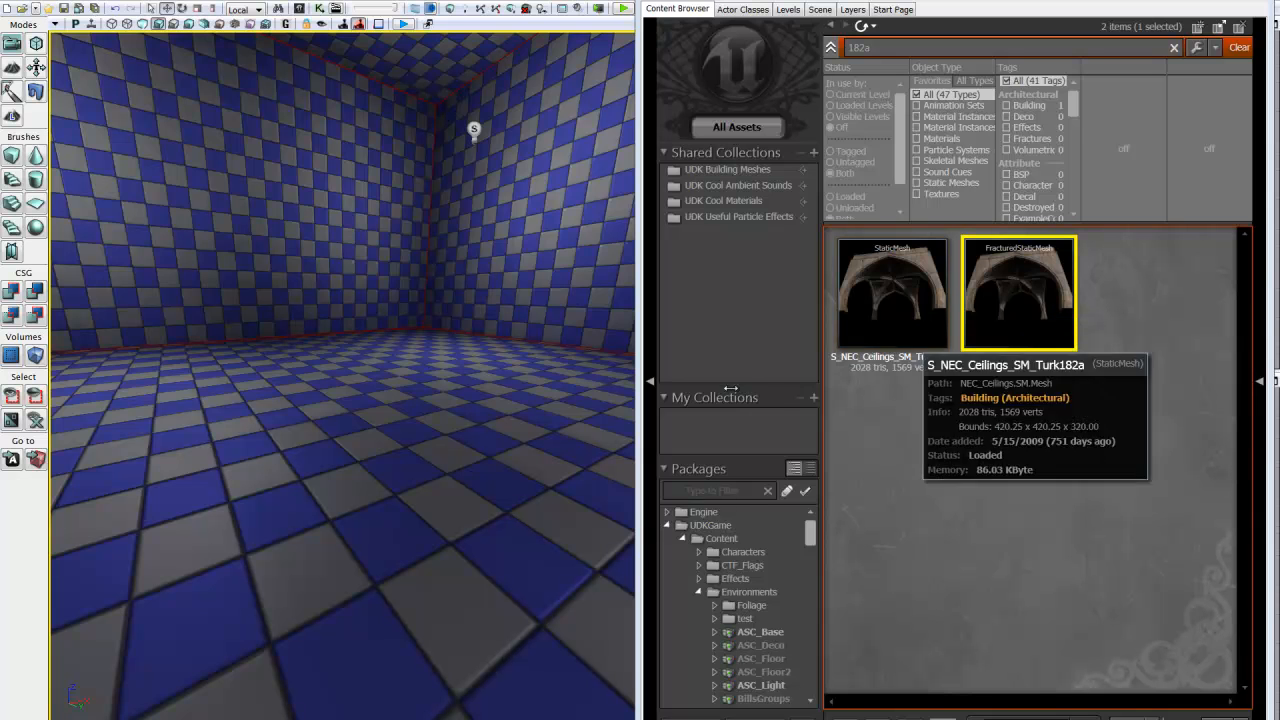
pyautogui.rightClick(384, 407)
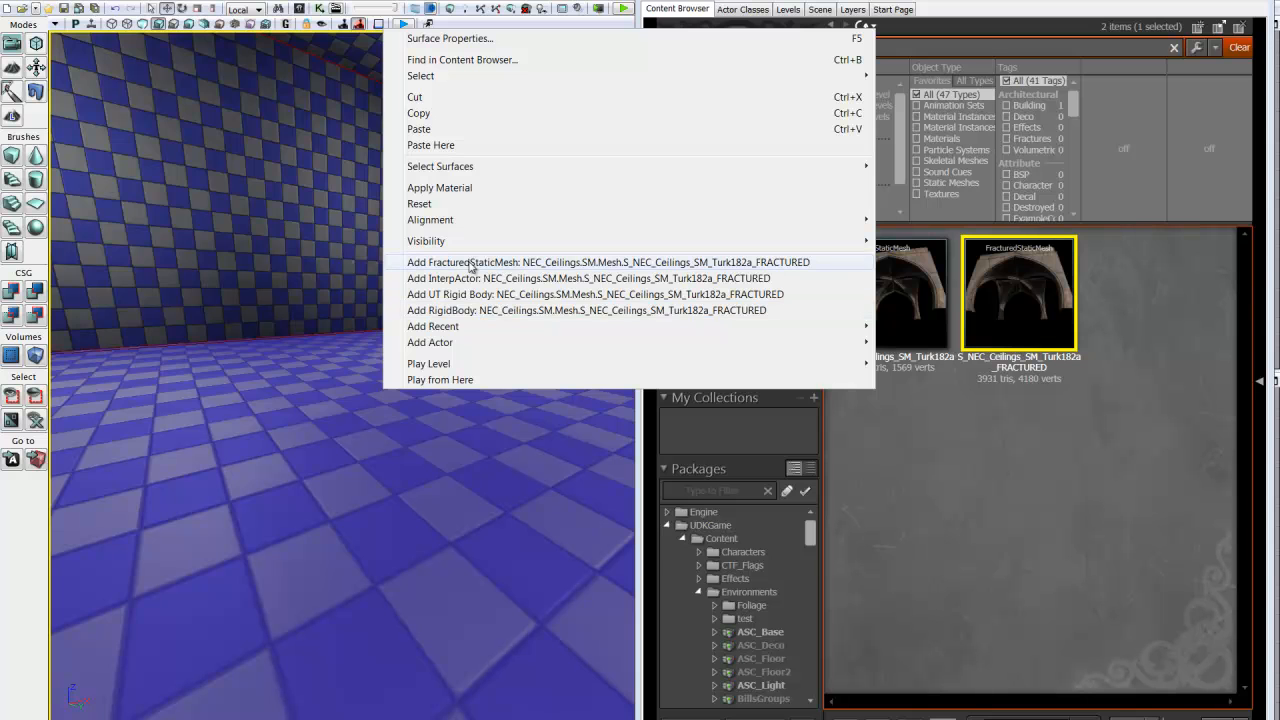
pyautogui.click(577, 264)
pyautogui.moveTo(510, 391); pyautogui.dragTo(570, 379, button='right')
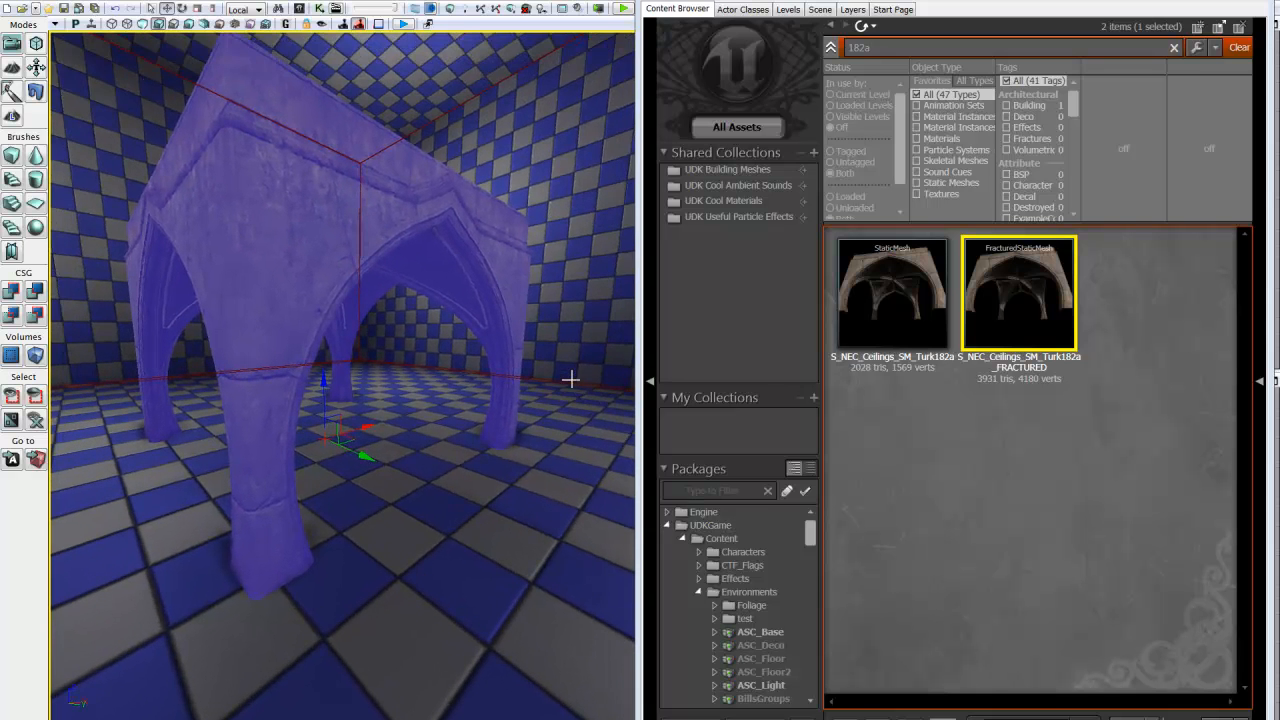
pyautogui.click(512, 10)
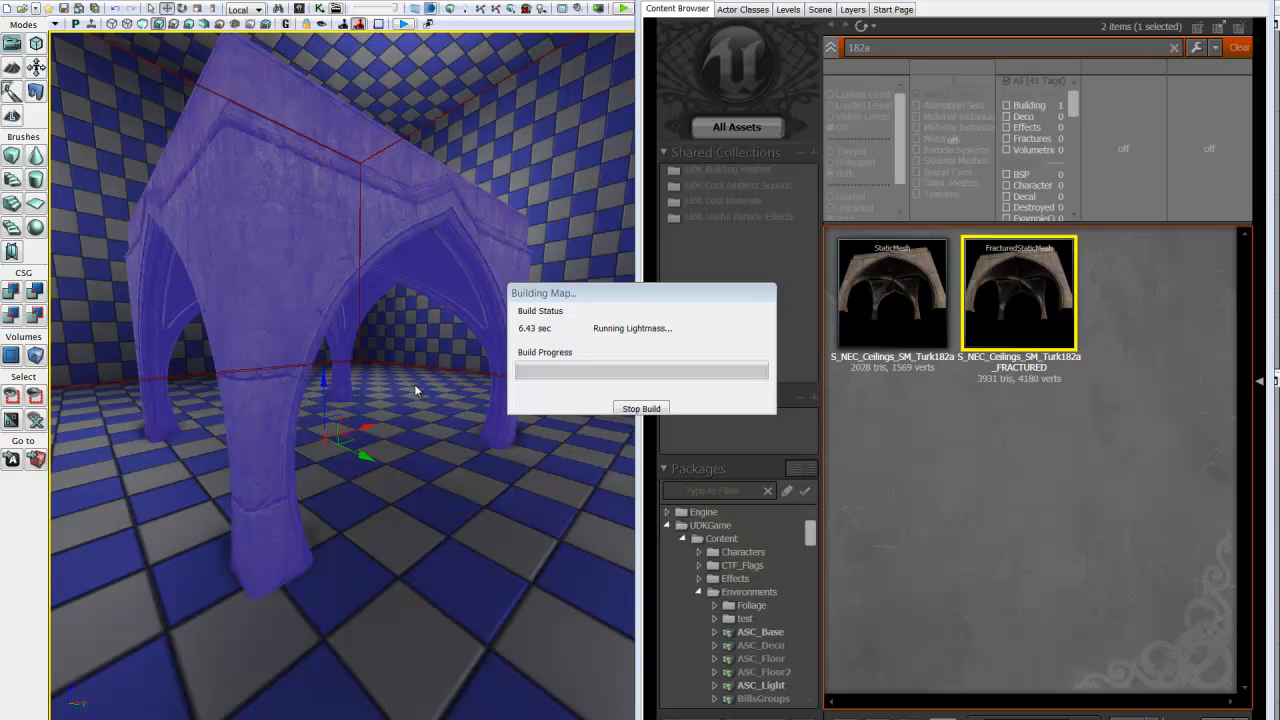
pyautogui.click(850, 324)
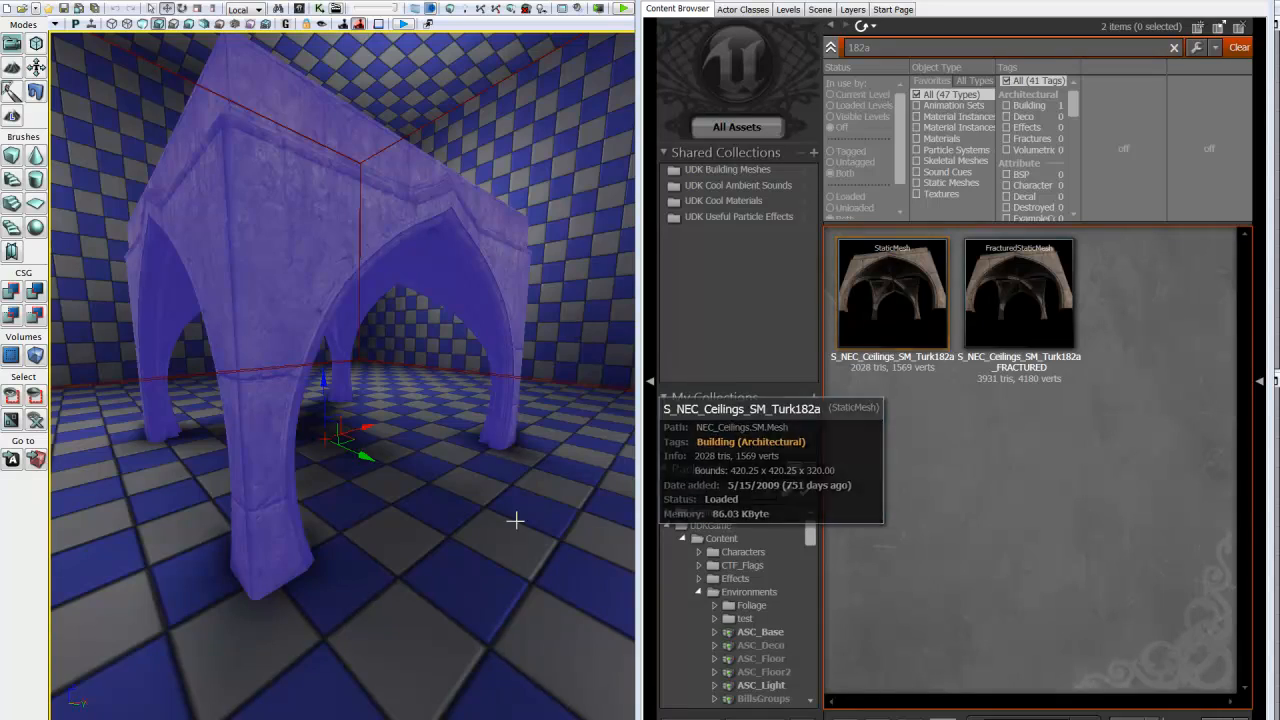
# Play the level from the checkered floor beside the vaulted mesh and walk around its pillars and under its arches to examine it
pyautogui.rightClick(520, 634)
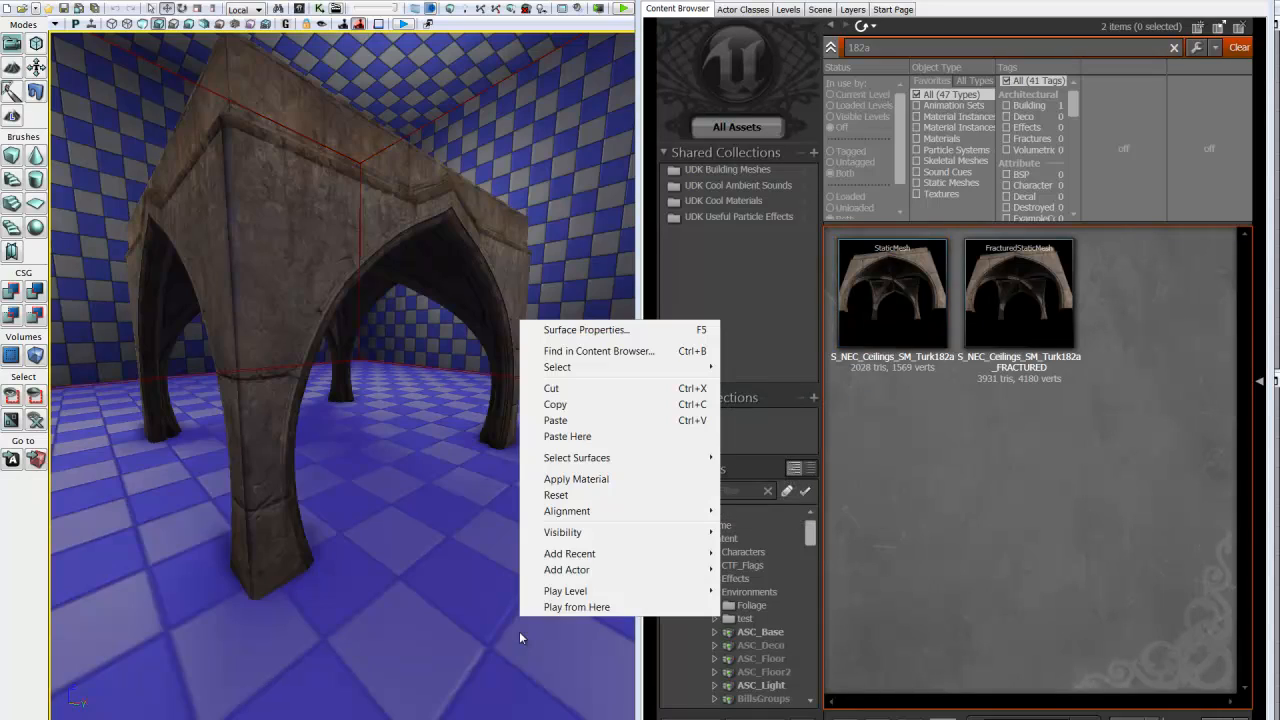
pyautogui.click(578, 607)
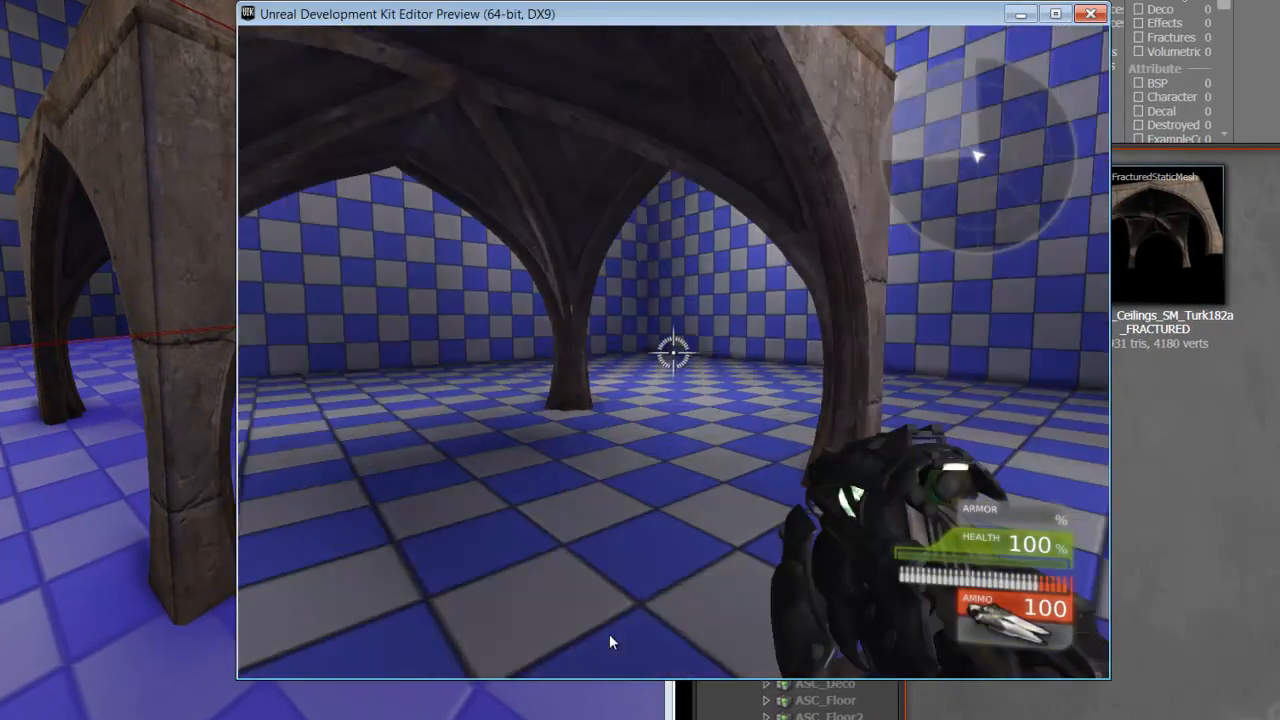
pyautogui.press('s')
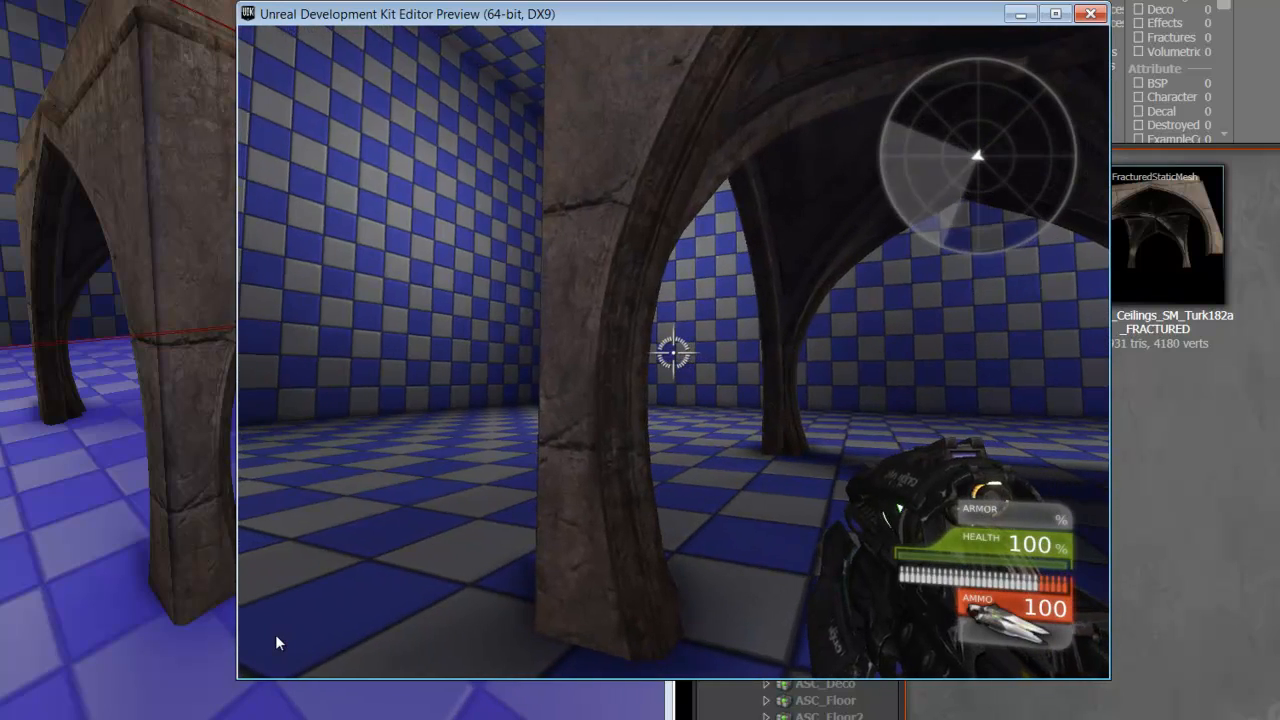
pyautogui.press('s')
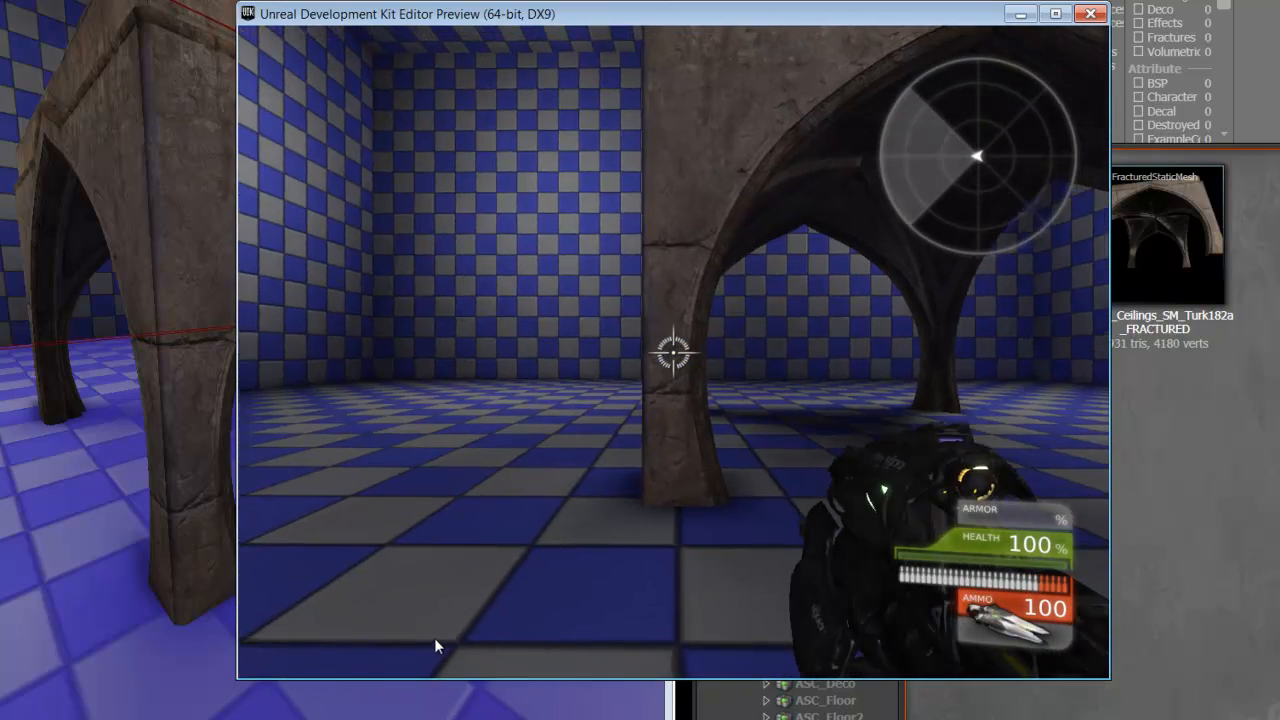
pyautogui.press('w')
pyautogui.press('s')
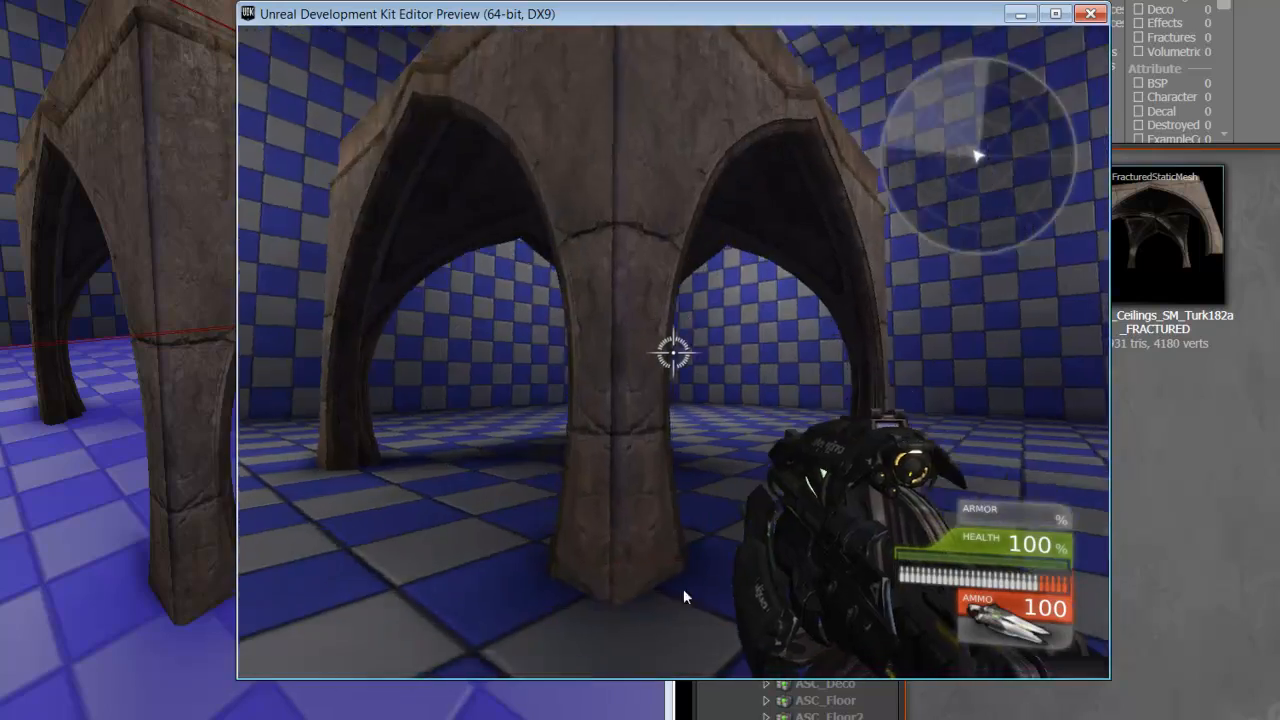
pyautogui.press('w')
pyautogui.press('s')
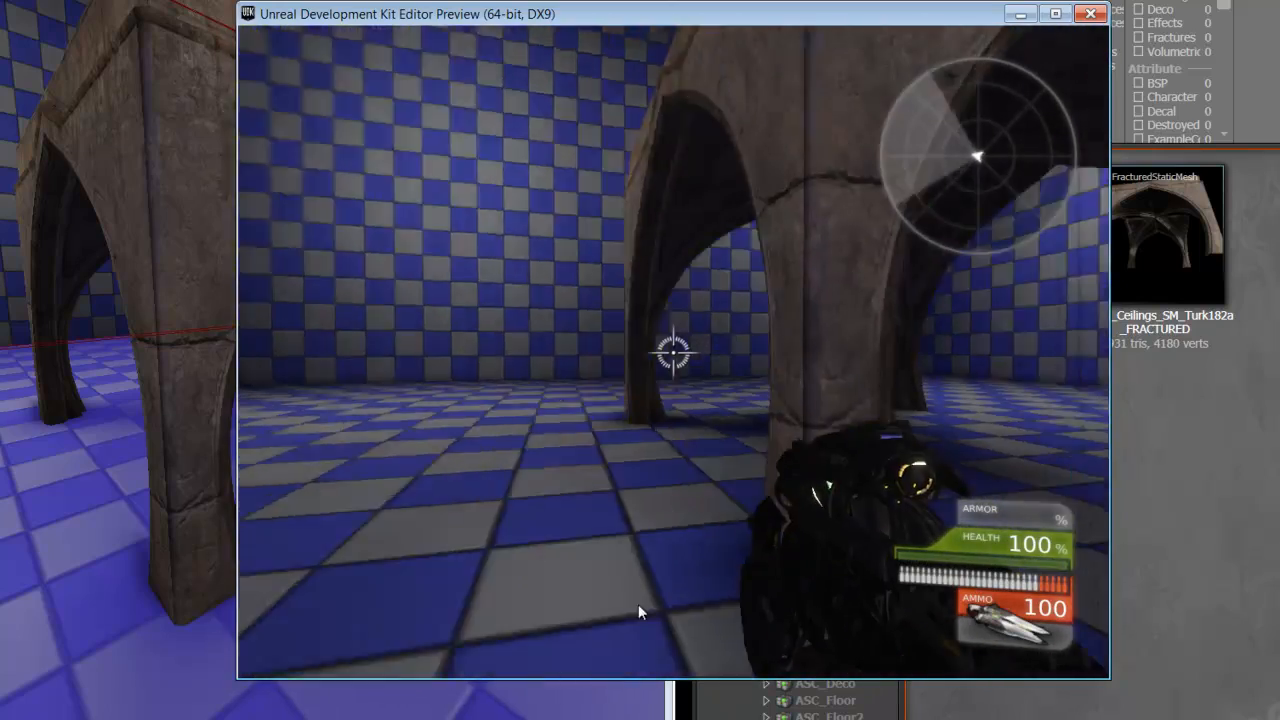
pyautogui.press('w')
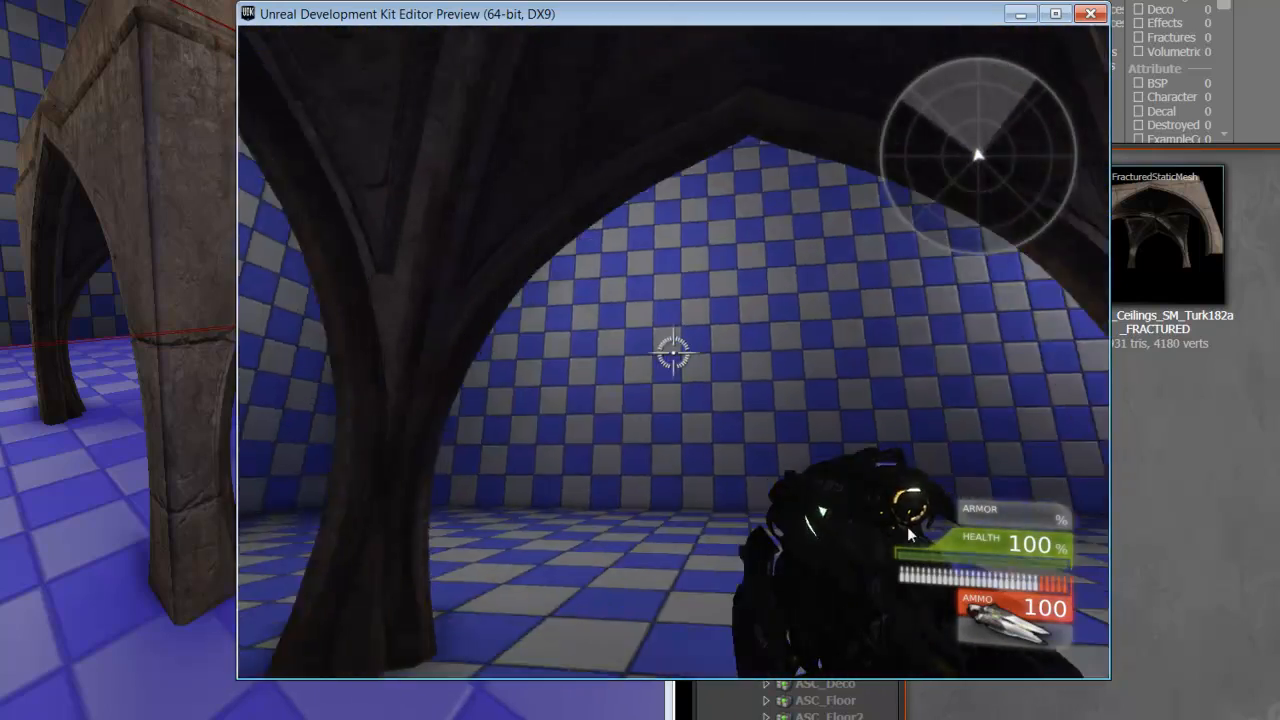
pyautogui.press('w')
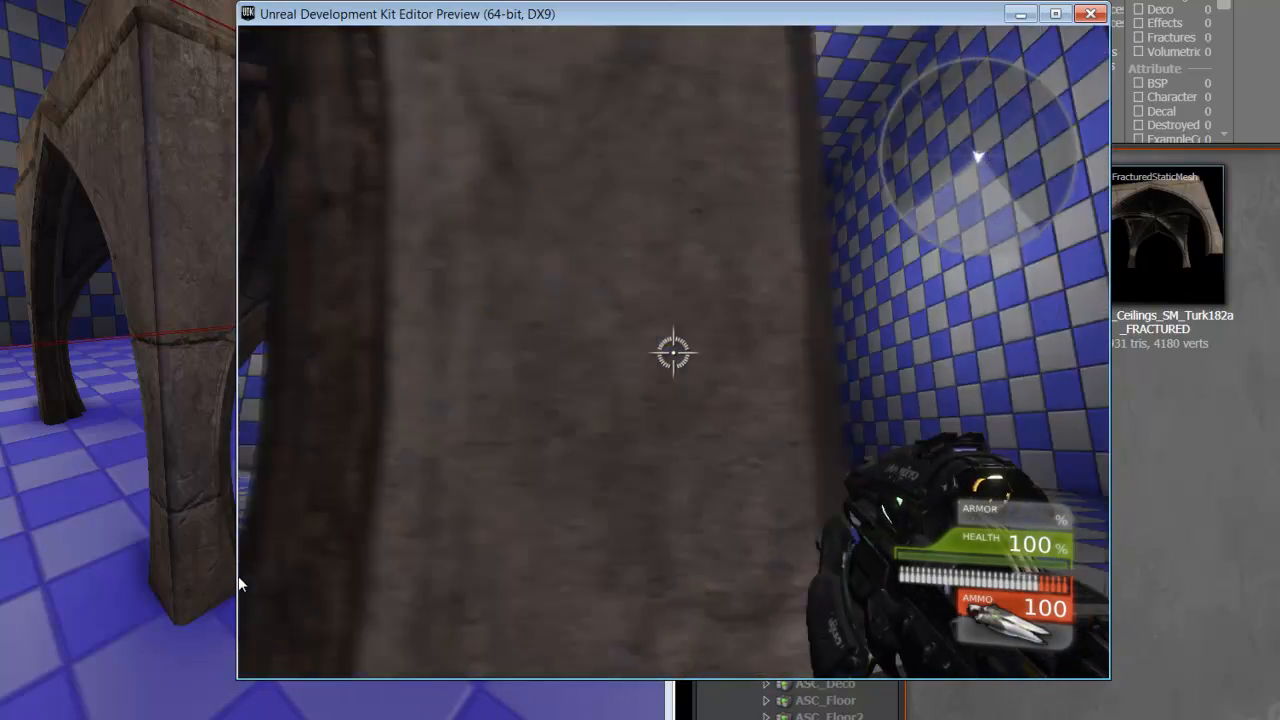
pyautogui.press('s')
pyautogui.press('w')
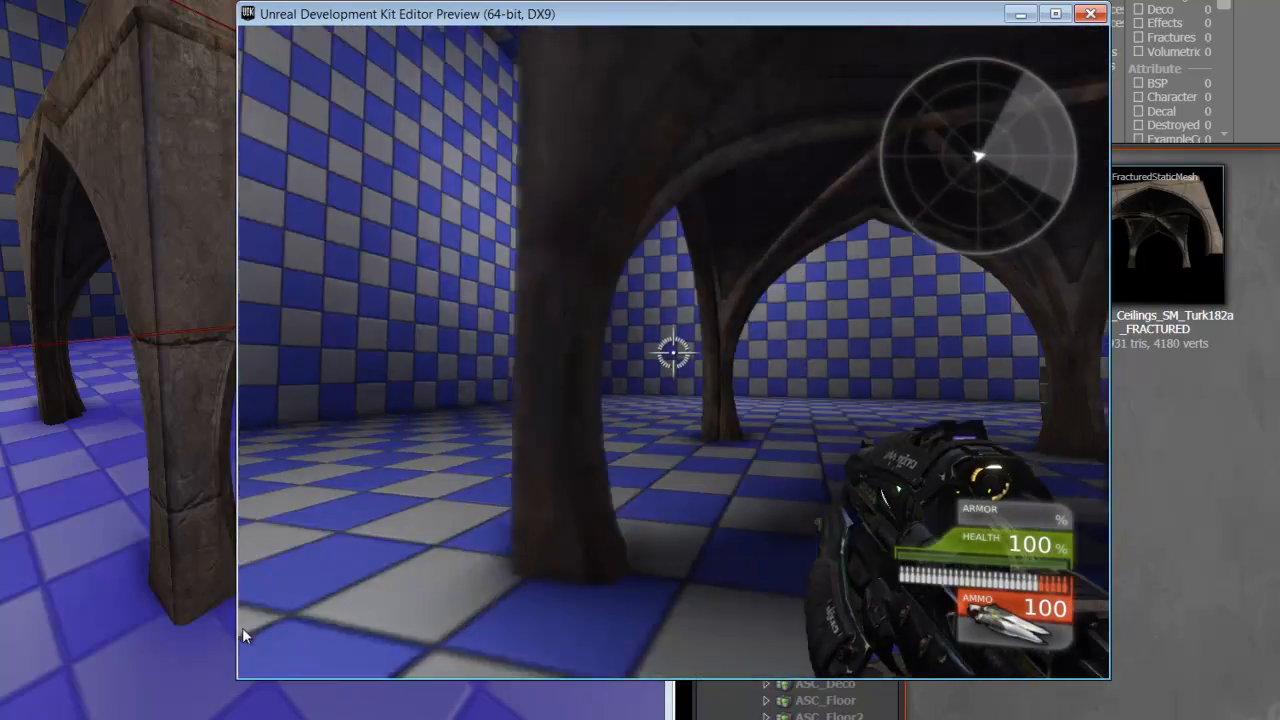
pyautogui.press('s')
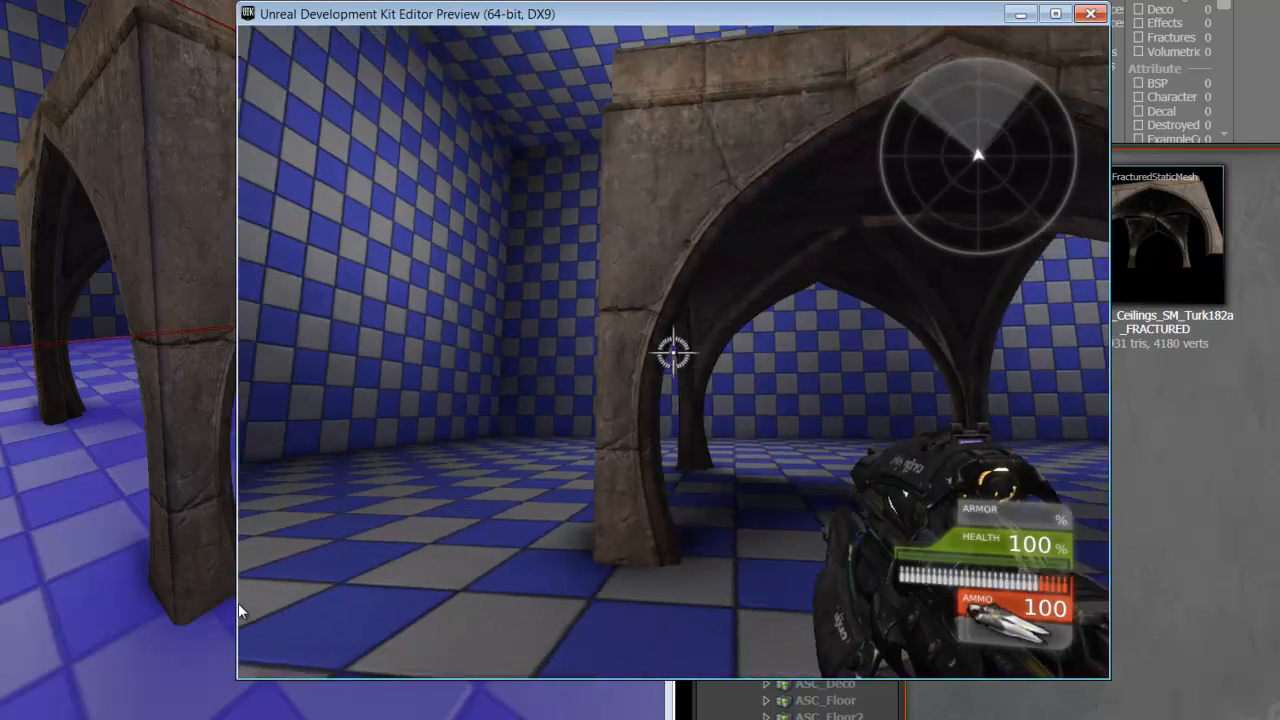
# Fire at the nearest corner pillar of the fractured mesh and cycle through the available weapons
pyautogui.click(252, 604)
pyautogui.click(252, 620)
pyautogui.click(240, 618)
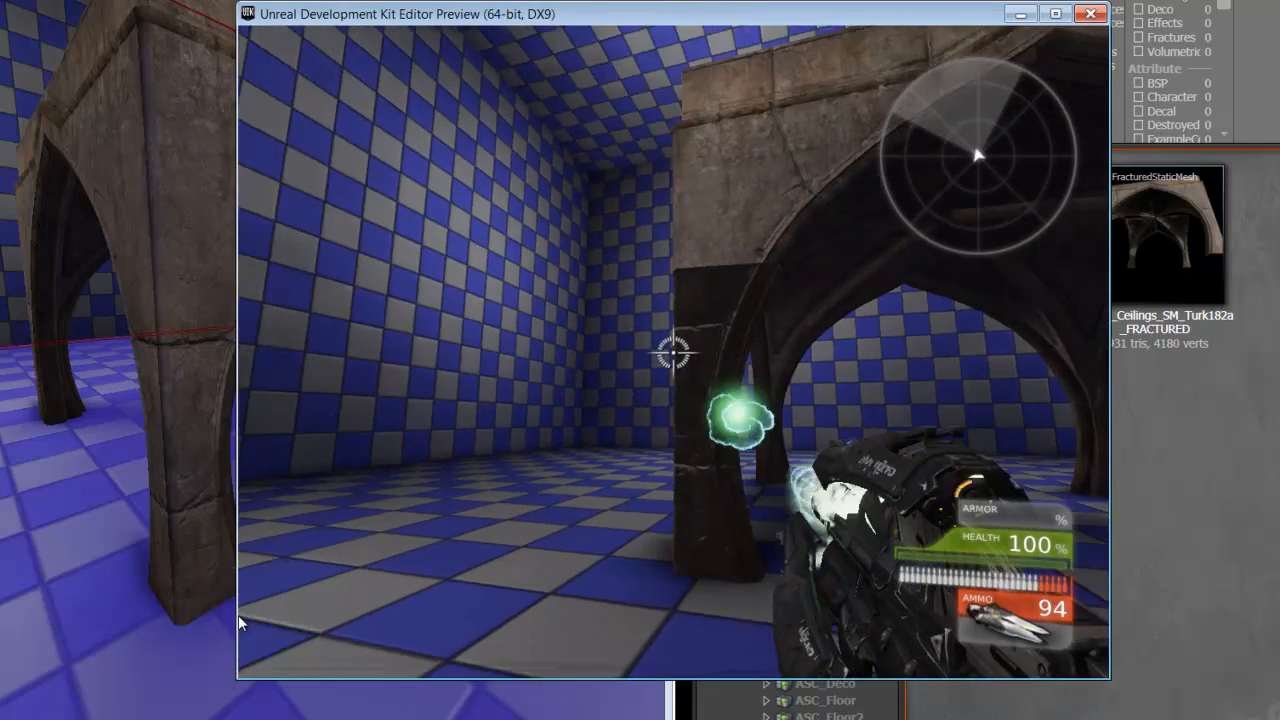
pyautogui.scroll(-1, 240, 615)
pyautogui.press('w')
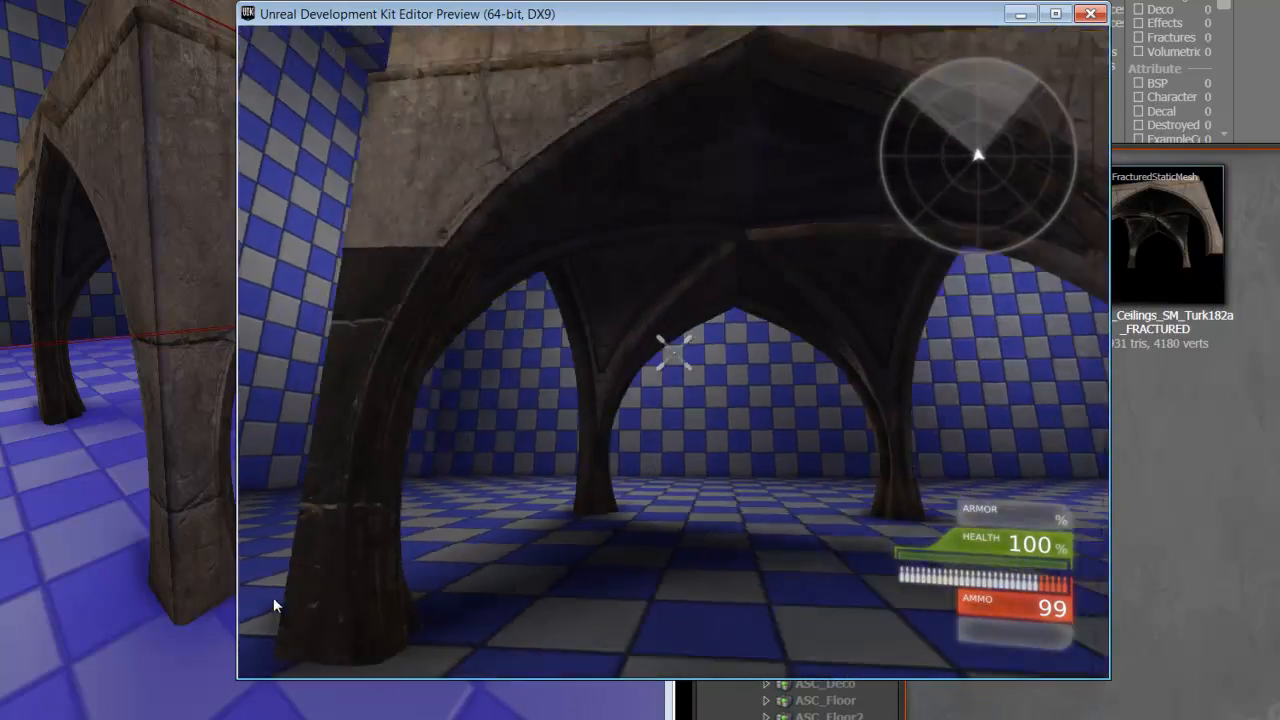
pyautogui.scroll(1, 290, 602)
# Shoot the pillars, arches and ceiling of the structure repeatedly to break the fractured mesh apart
pyautogui.click(326, 613)
pyautogui.press('s')
pyautogui.click(360, 618)
pyautogui.click(376, 619)
pyautogui.moveTo(376, 610); pyautogui.dragTo(364, 633)
pyautogui.press('s')
pyautogui.press('w')
pyautogui.moveTo(240, 632); pyautogui.dragTo(339, 495)
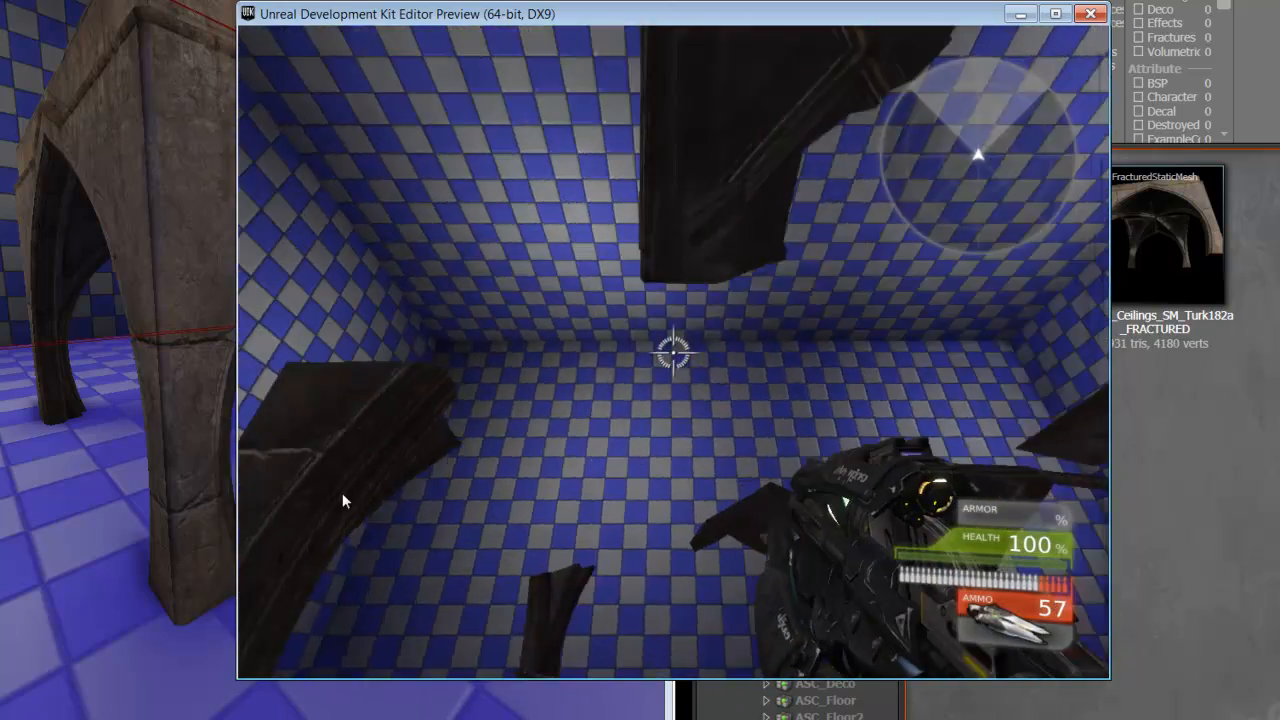
# Examine the broken chunks and their inner surfaces from several sides, firing at the remains, and end the play session
pyautogui.press('s')
pyautogui.moveTo(241, 661); pyautogui.dragTo(250, 668)
pyautogui.press('w')
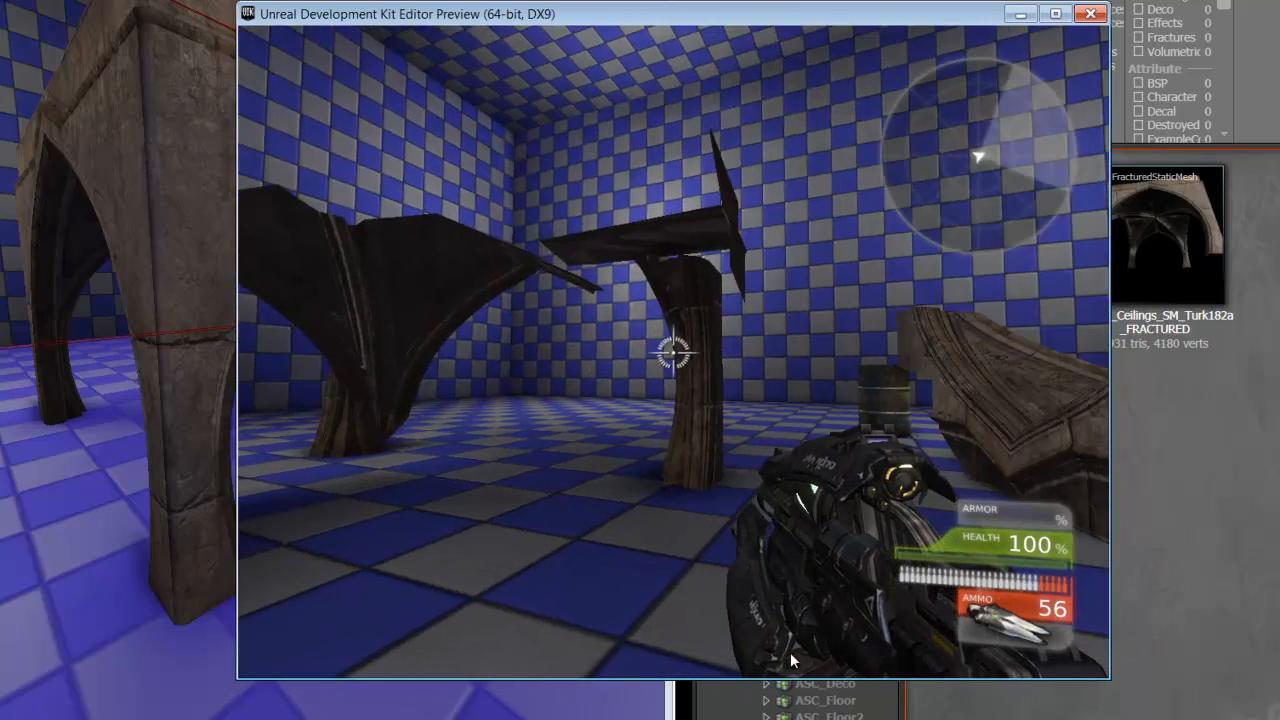
pyautogui.press('s')
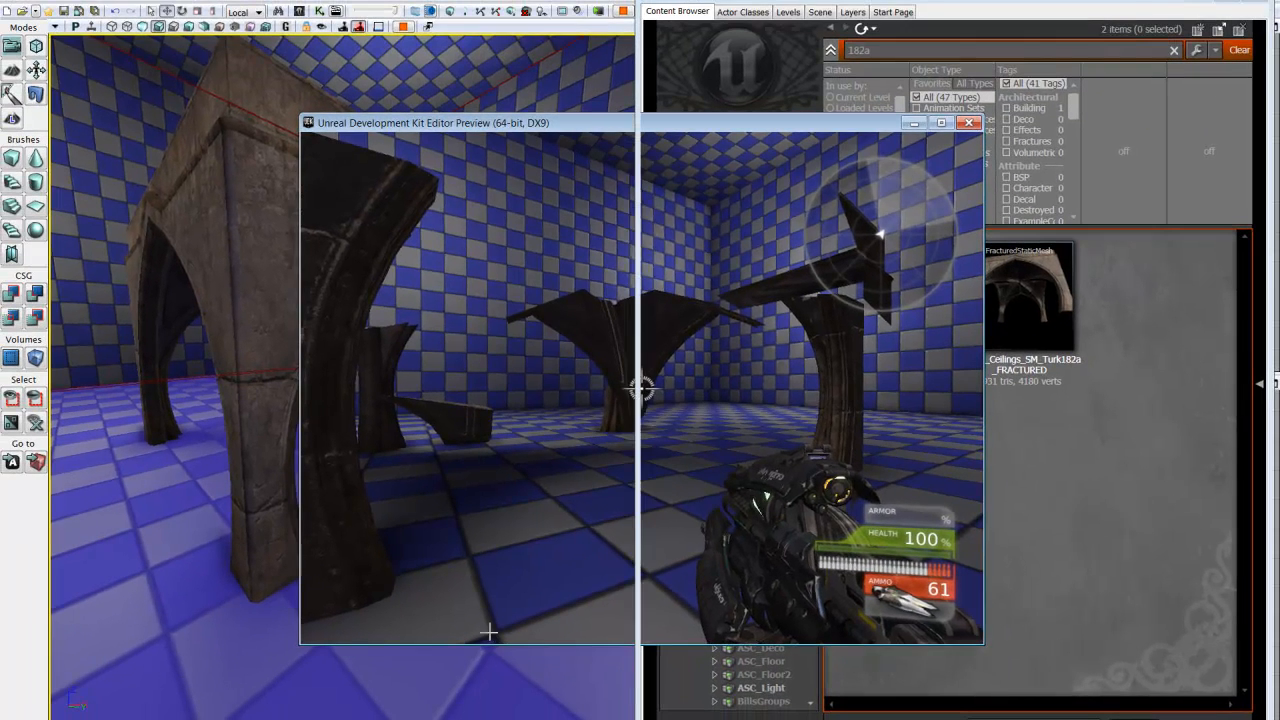
pyautogui.press('Escape')
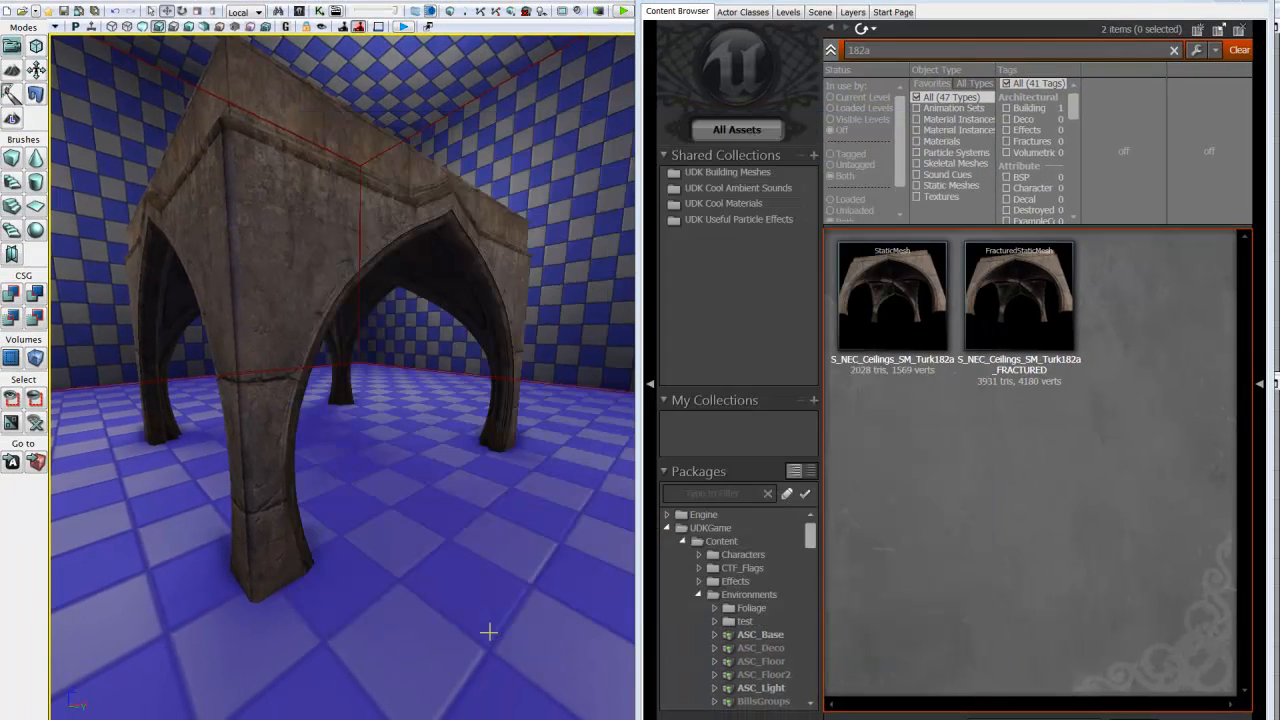